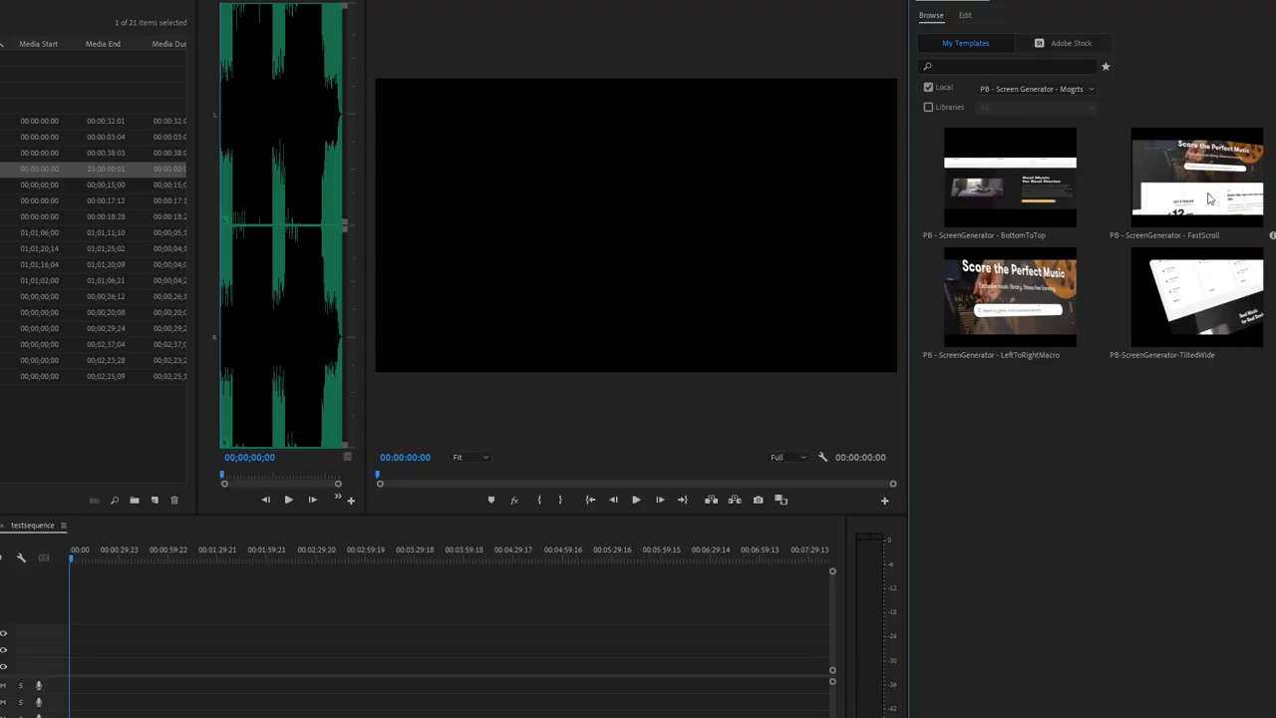
Step: Place the PB - ScreenGenerator - FastScroll template on the timeline and select its clip
left_click_drag(1210, 199, 827, 508)
left_click_drag(79, 686, 82, 684)
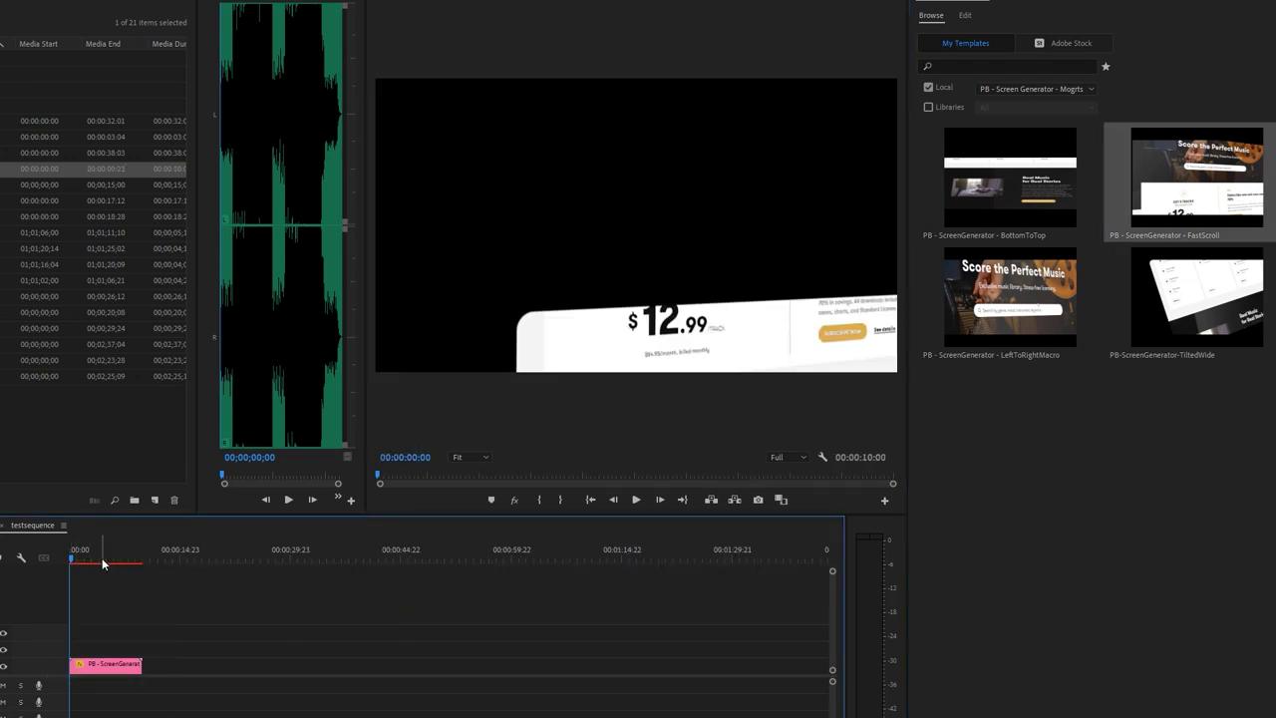
left_click(110, 666)
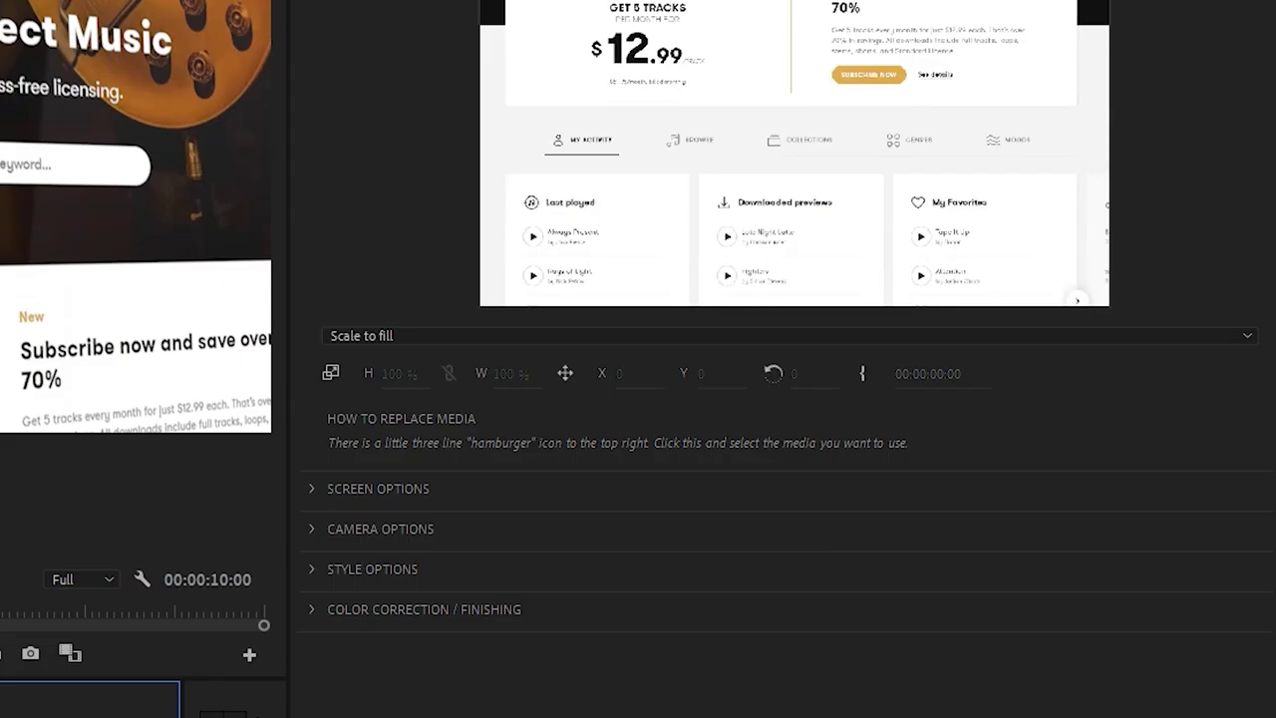
left_click(349, 20)
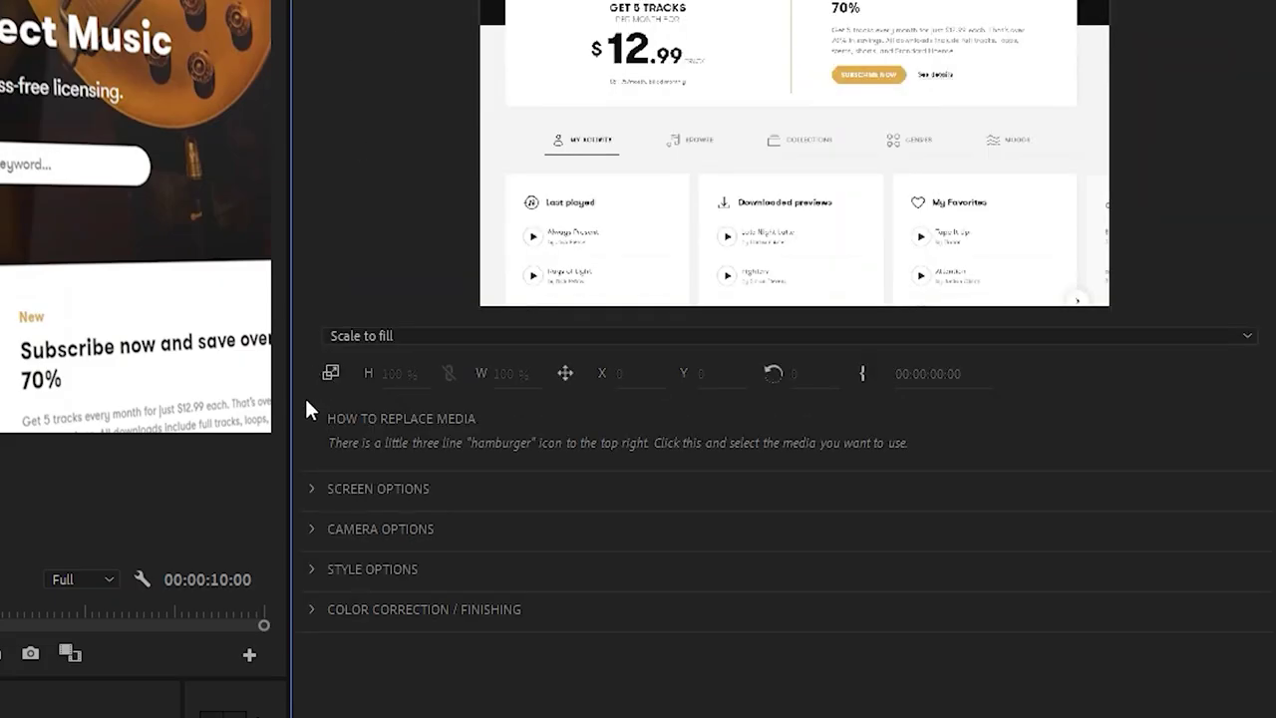
Step: Review the clip's Camera Options, Screen Options and Reflections settings in Essential Graphics
left_click(315, 530)
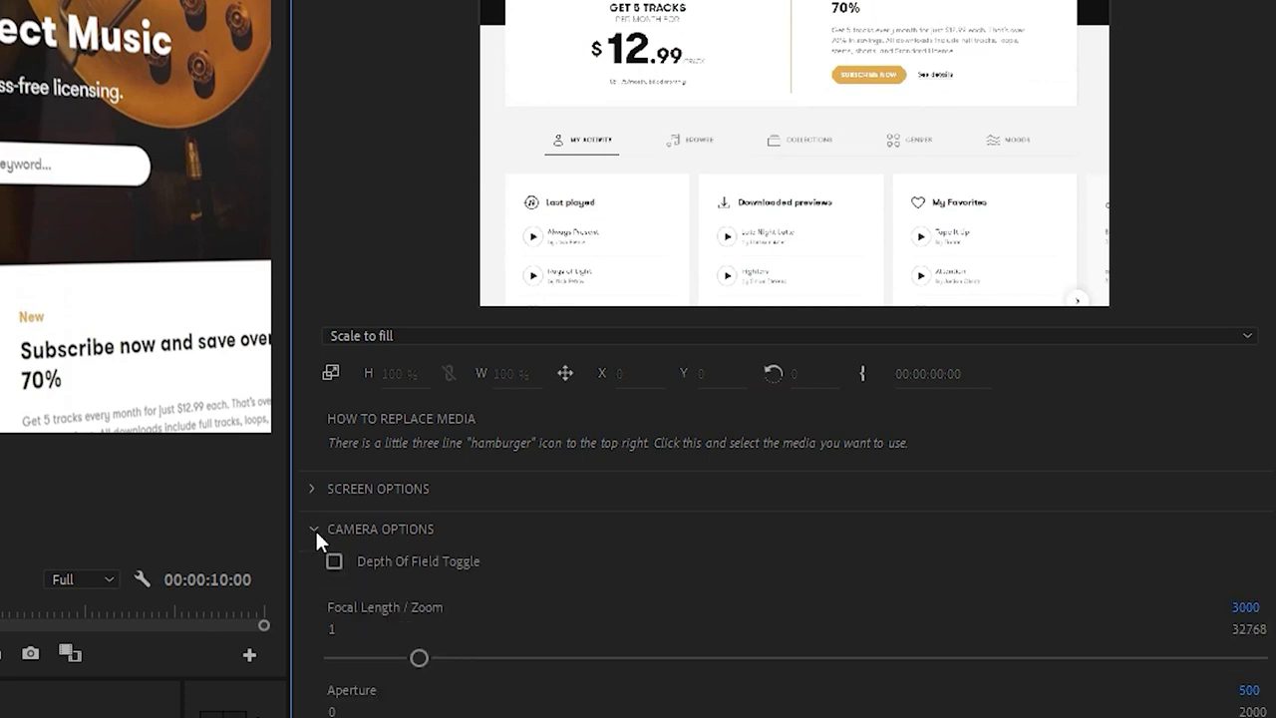
left_click(312, 527)
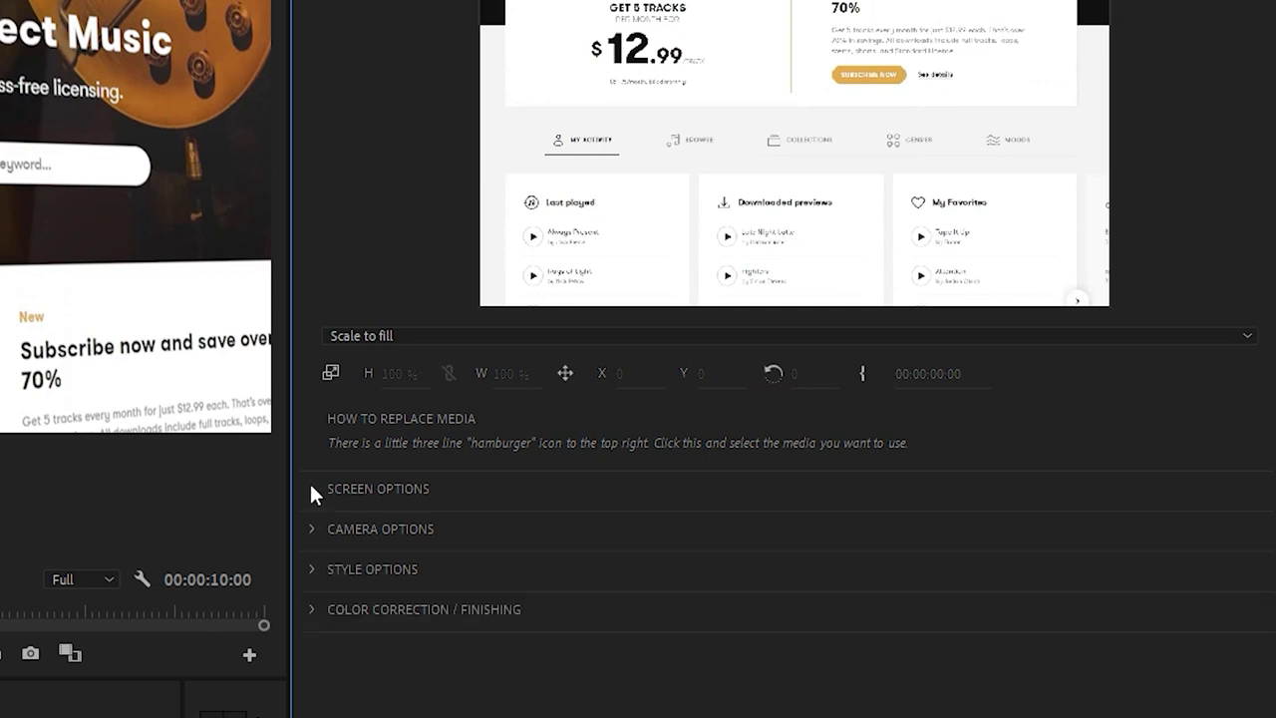
left_click(311, 488)
left_click(317, 488)
left_click(330, 602)
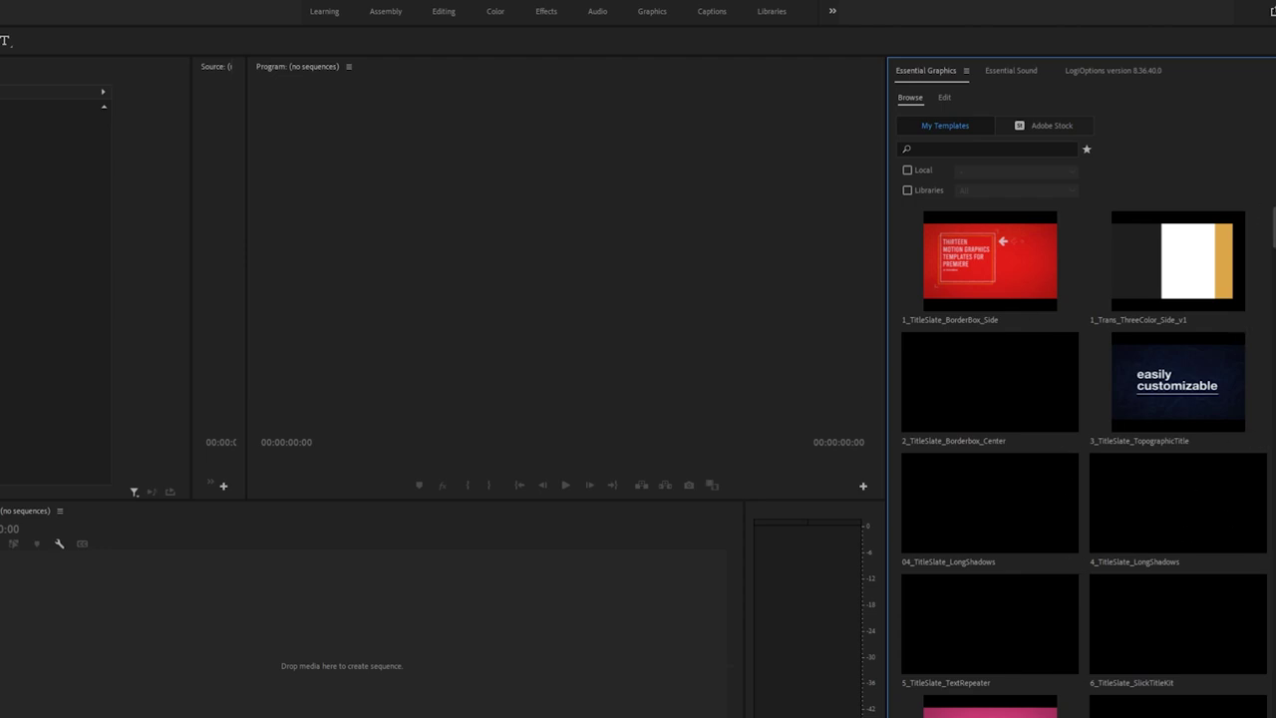
Step: Add PB - Screen Generator - Mogrts under Free Week Assets as an additional template folder
mouse_move(1272, 224)
left_mouse_down()
mouse_move(1262, 512)
mouse_move(1275, 224)
left_mouse_up()
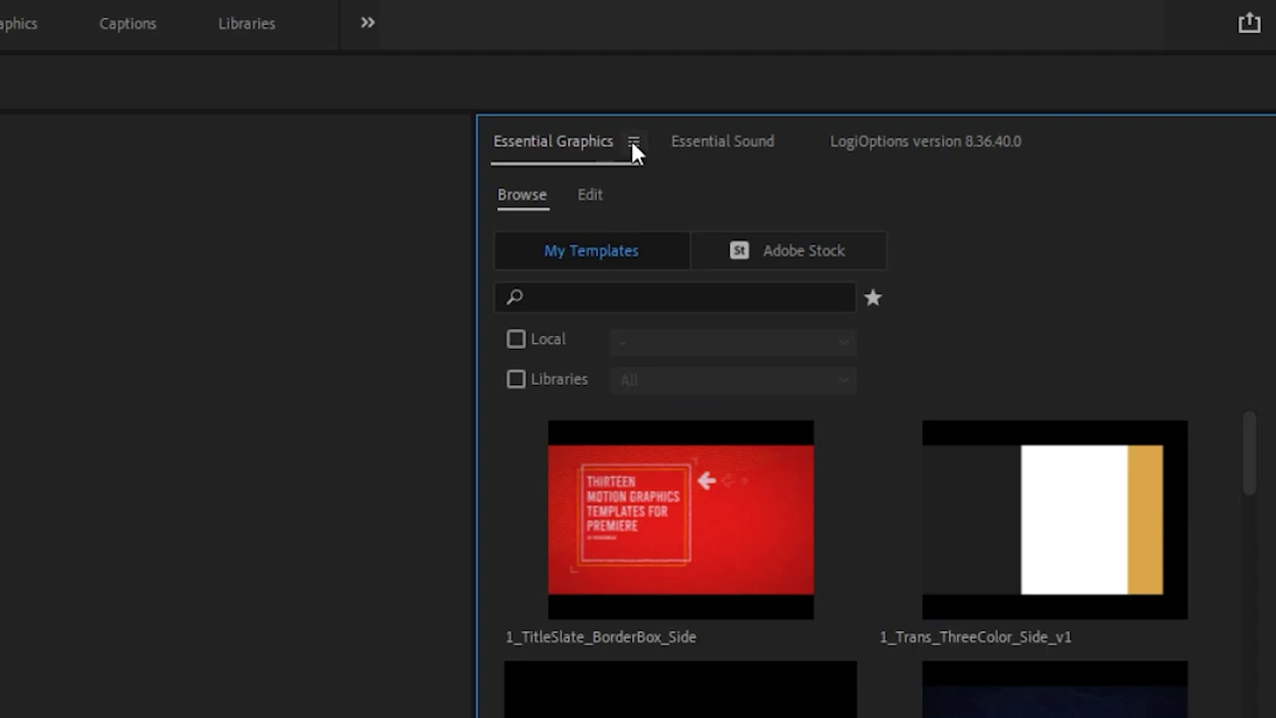
left_click(632, 142)
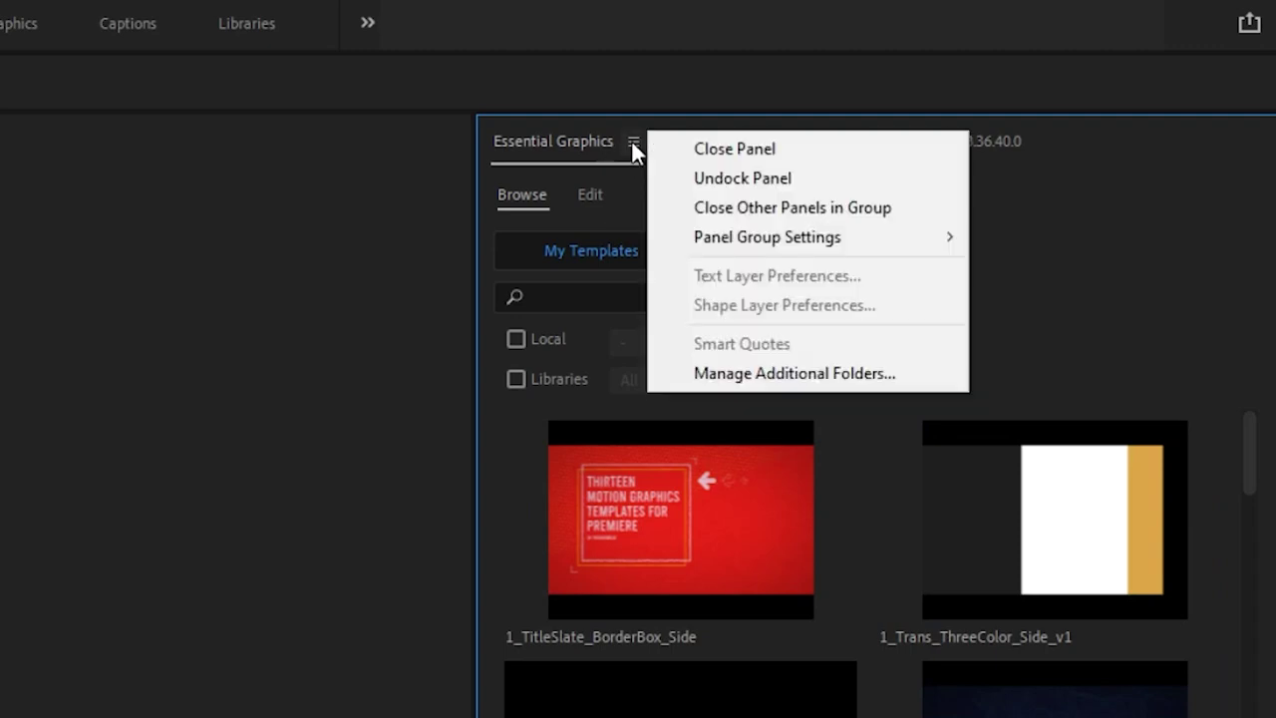
left_click(780, 377)
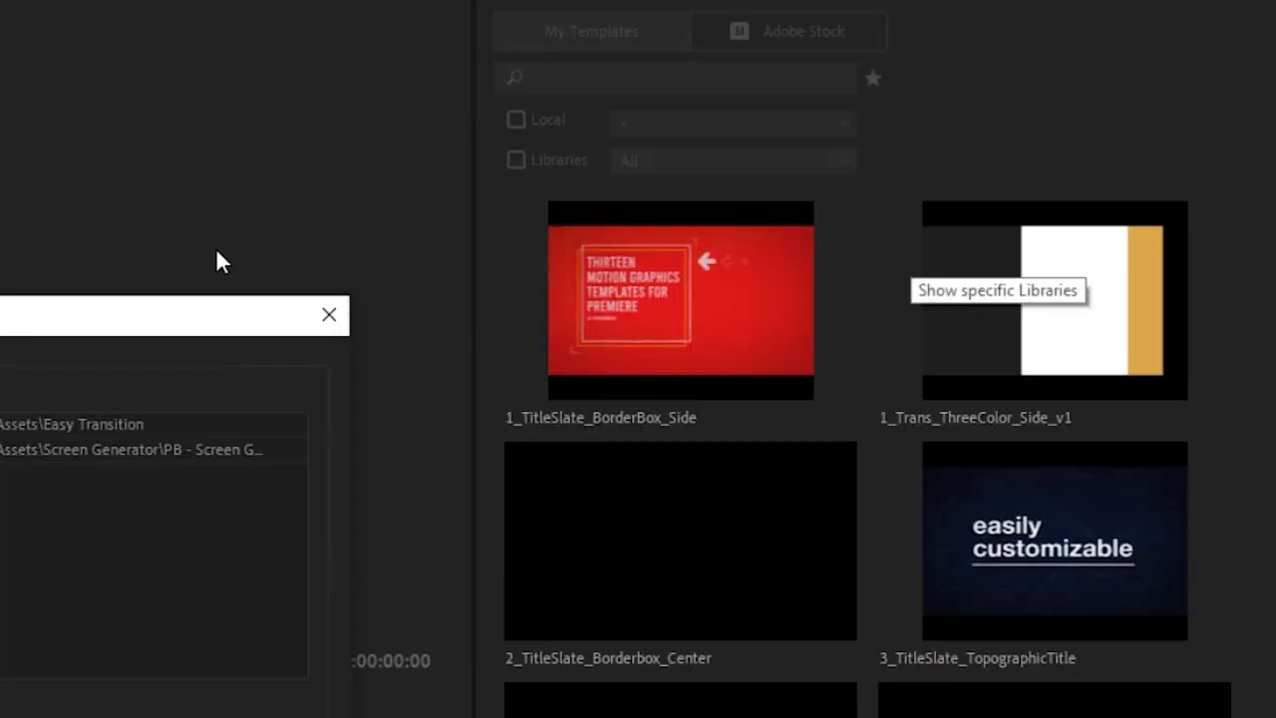
left_click_drag(2, 335, 711, 130)
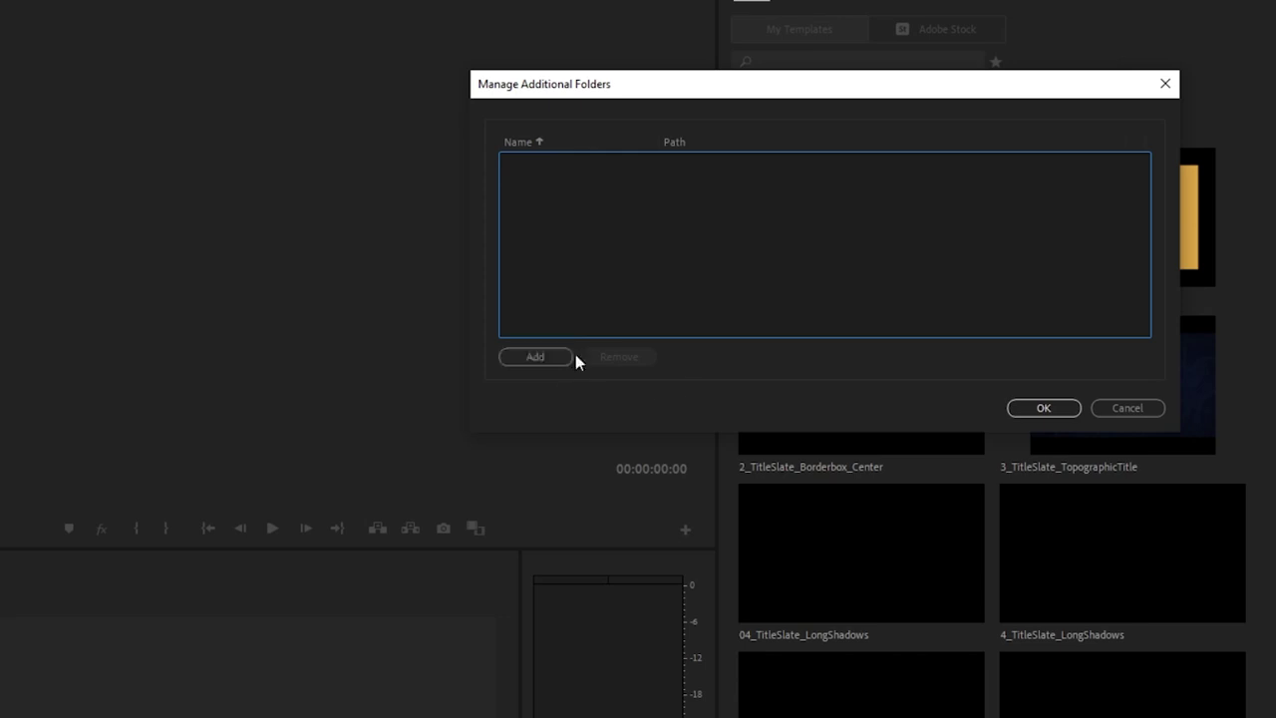
left_click(565, 356)
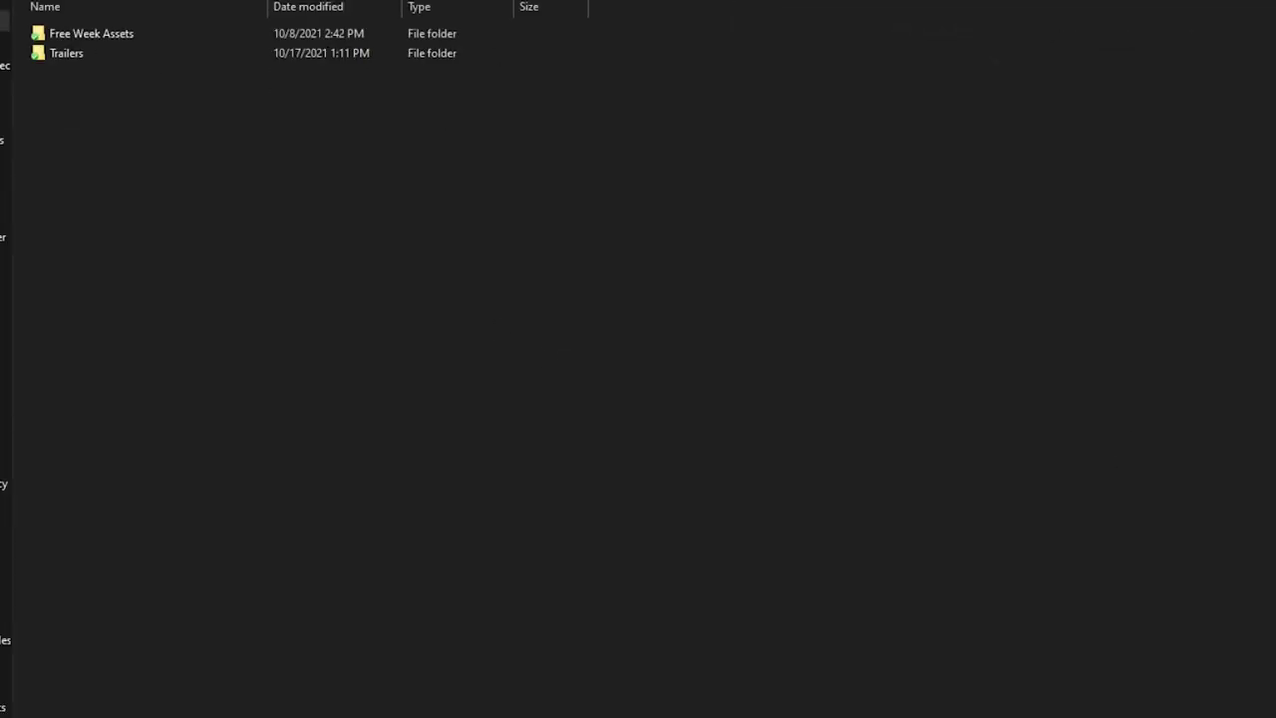
left_click(61, 35)
double_click(61, 33)
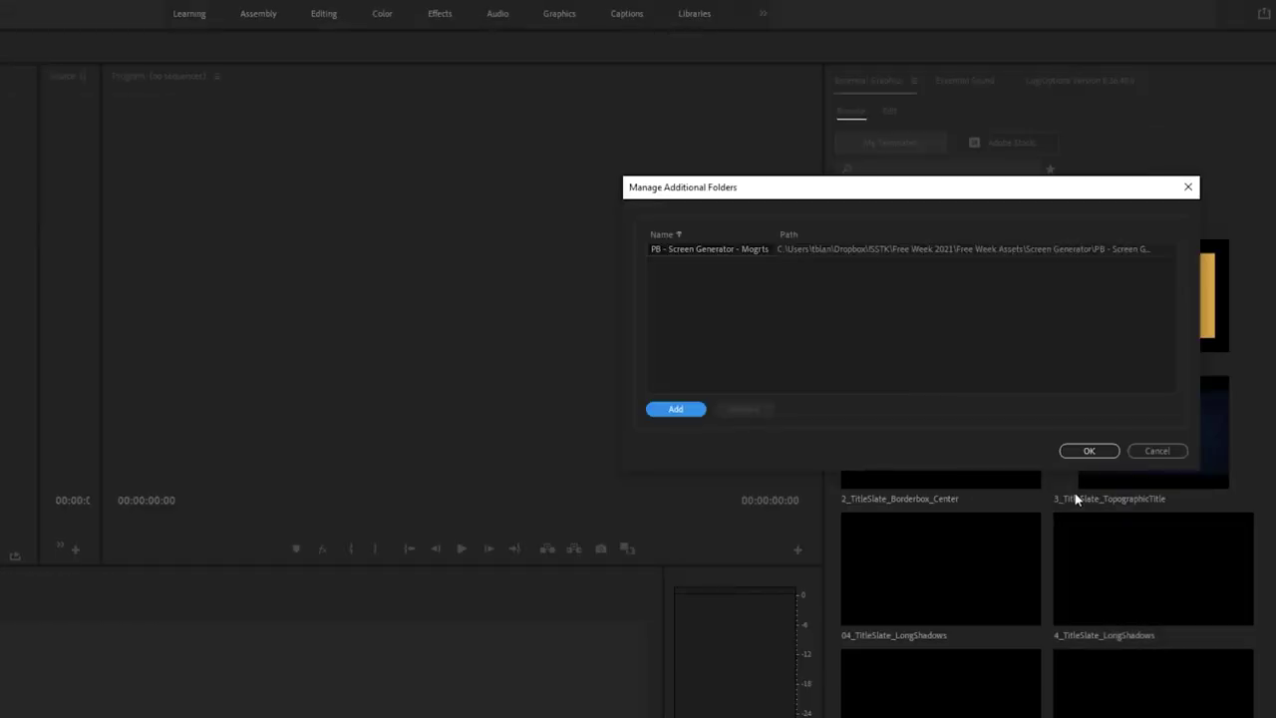
left_click(1089, 451)
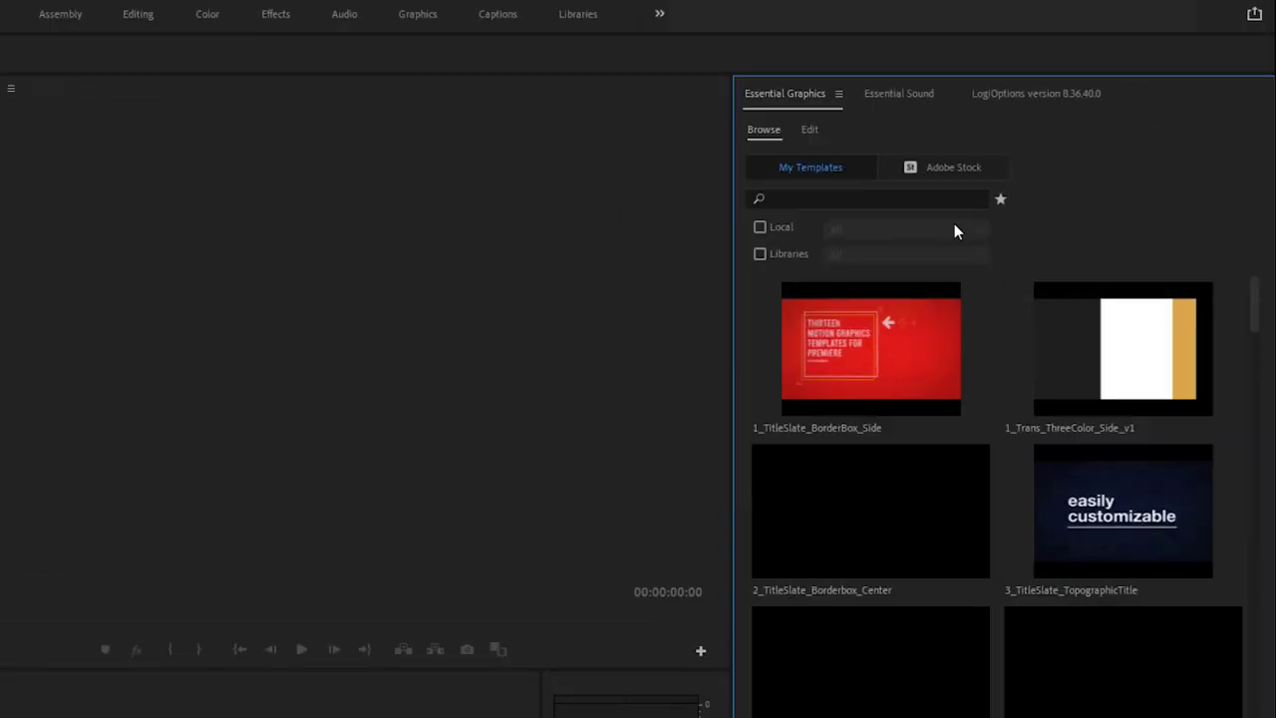
Step: Check Local and filter the Browse list to the PB - Screen Generator - Mogrts folder
left_click(760, 228)
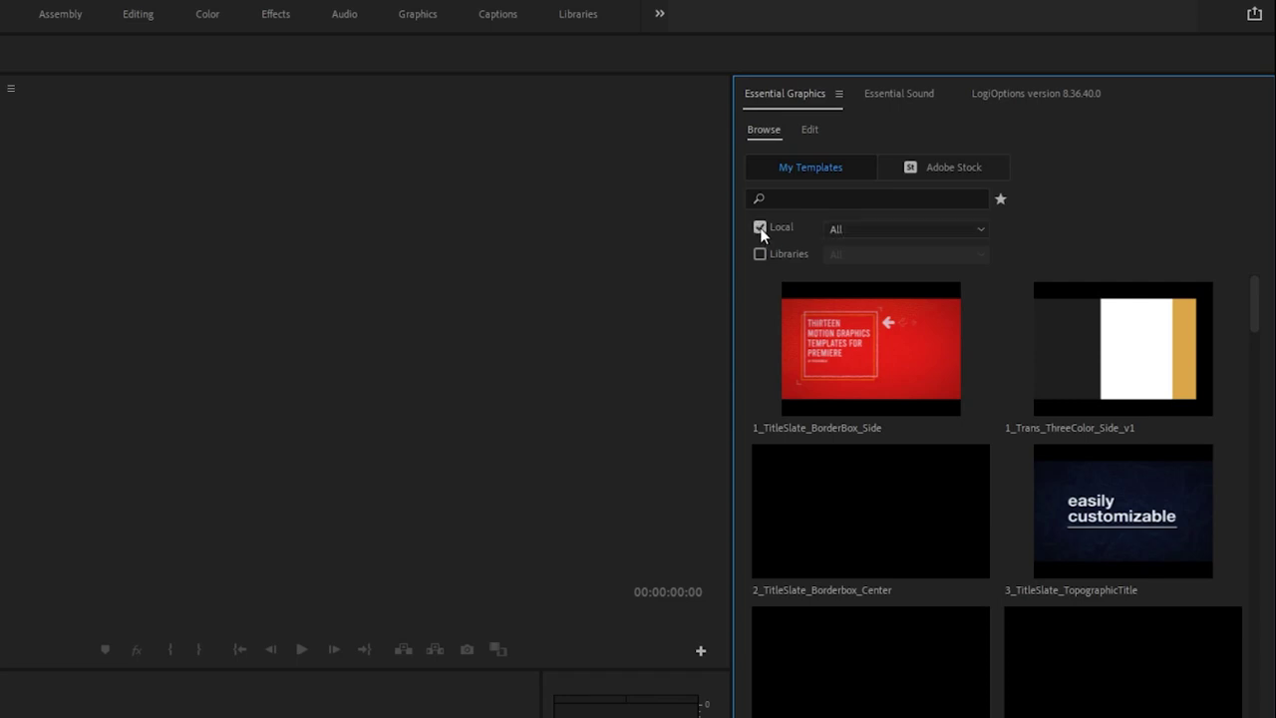
left_click(840, 231)
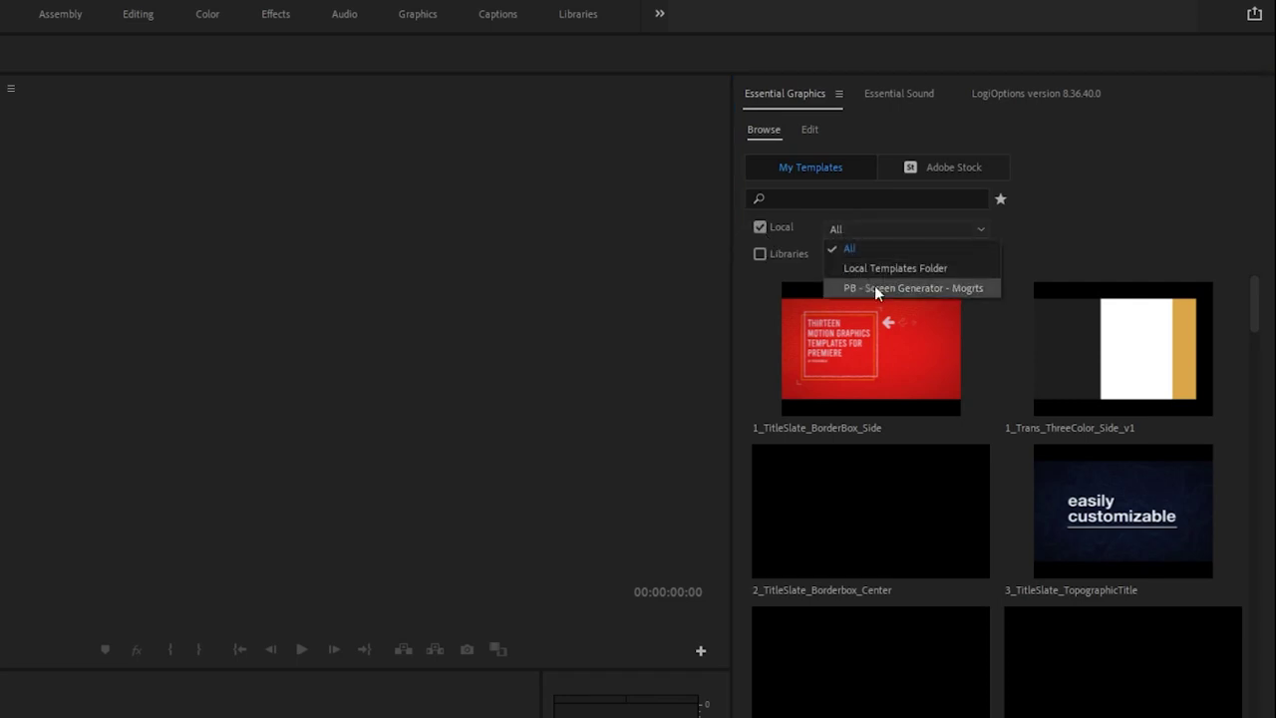
left_click(966, 287)
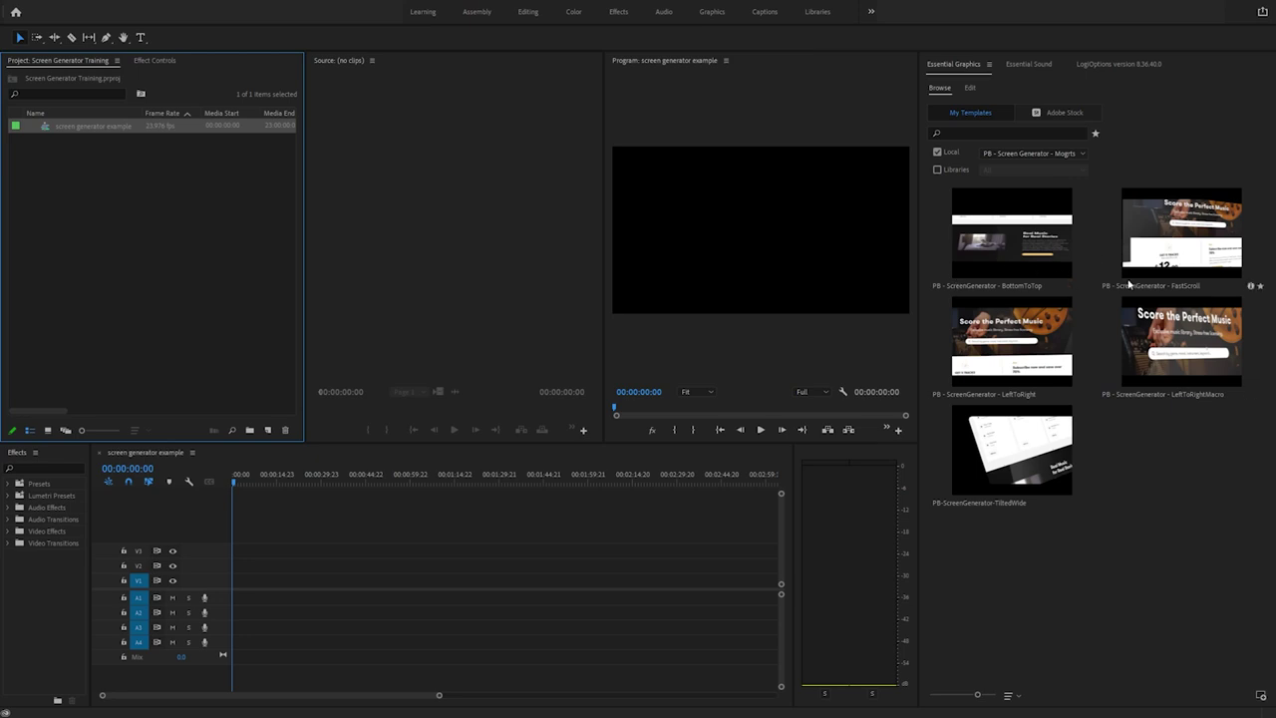
Step: Drop PB - ScreenGenerator - BottomToTop onto V1 and select it to show its test_footage.mp4 settings
left_click(1007, 273)
left_click_drag(963, 382, 249, 579)
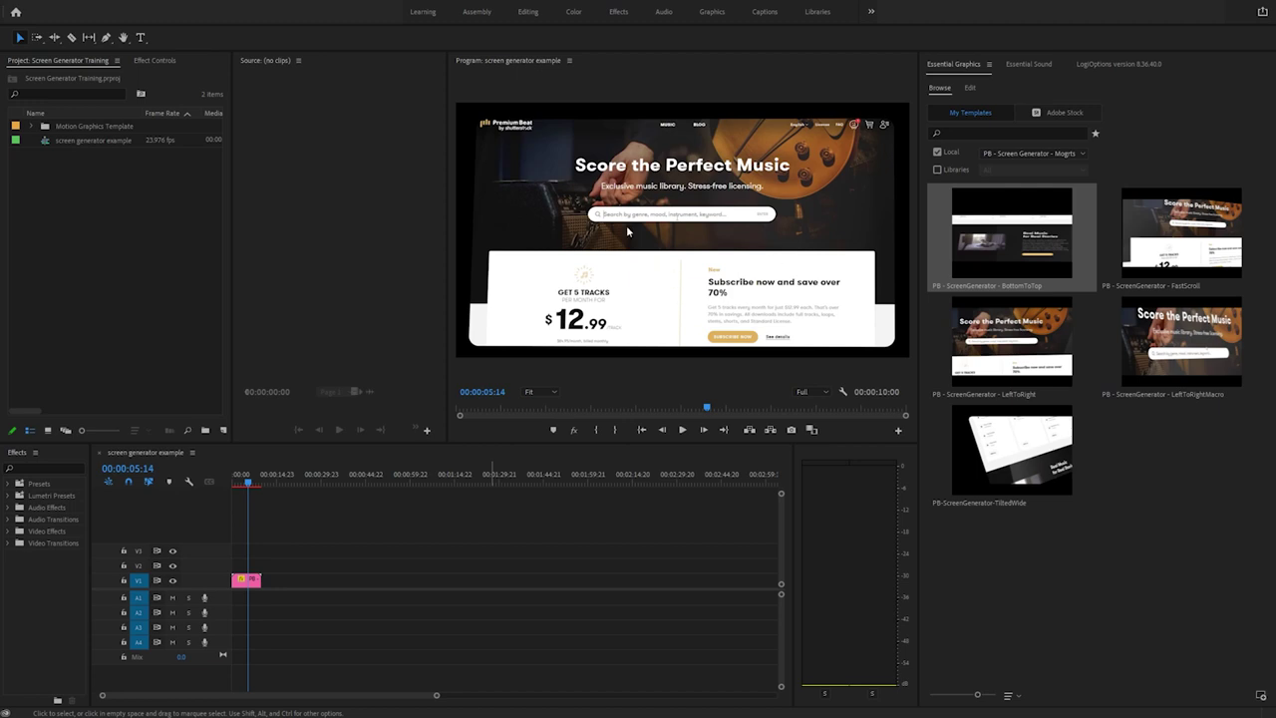
left_click(249, 582)
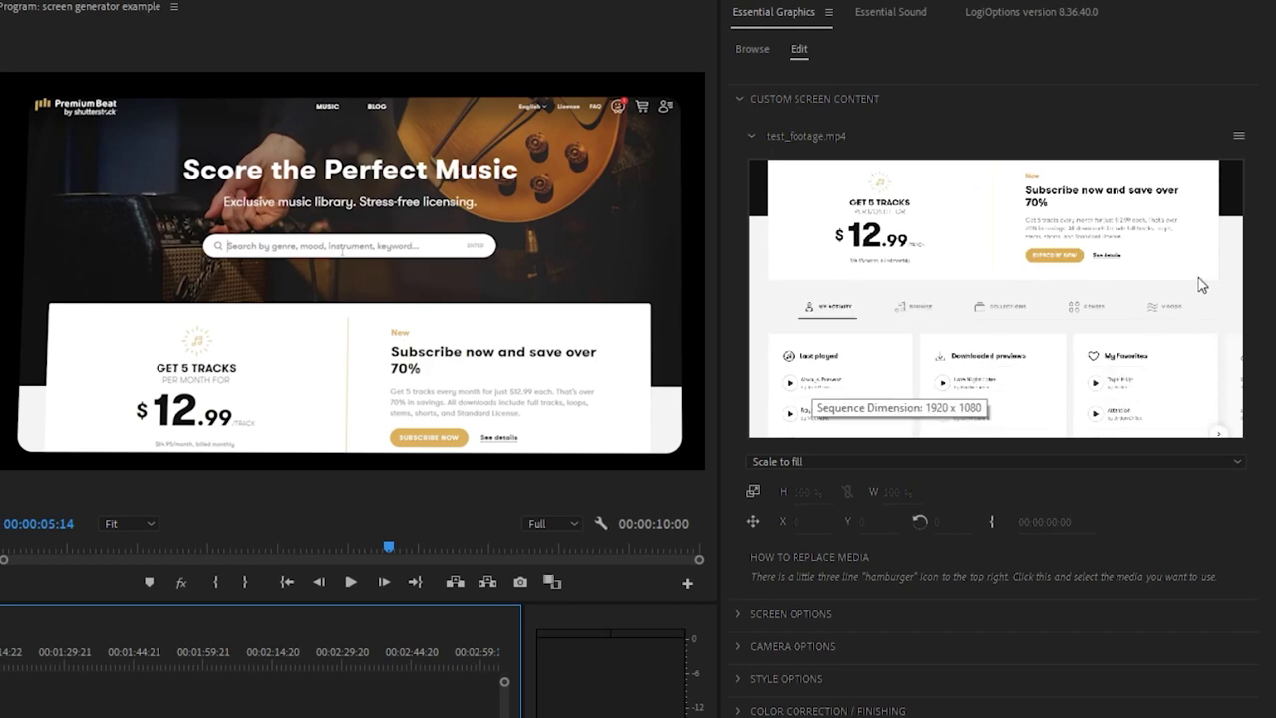
Step: Replace test_footage.mp4 with the Film Bodega website clip, choose a scaling mode and shrink its height to 71%
left_click(1239, 138)
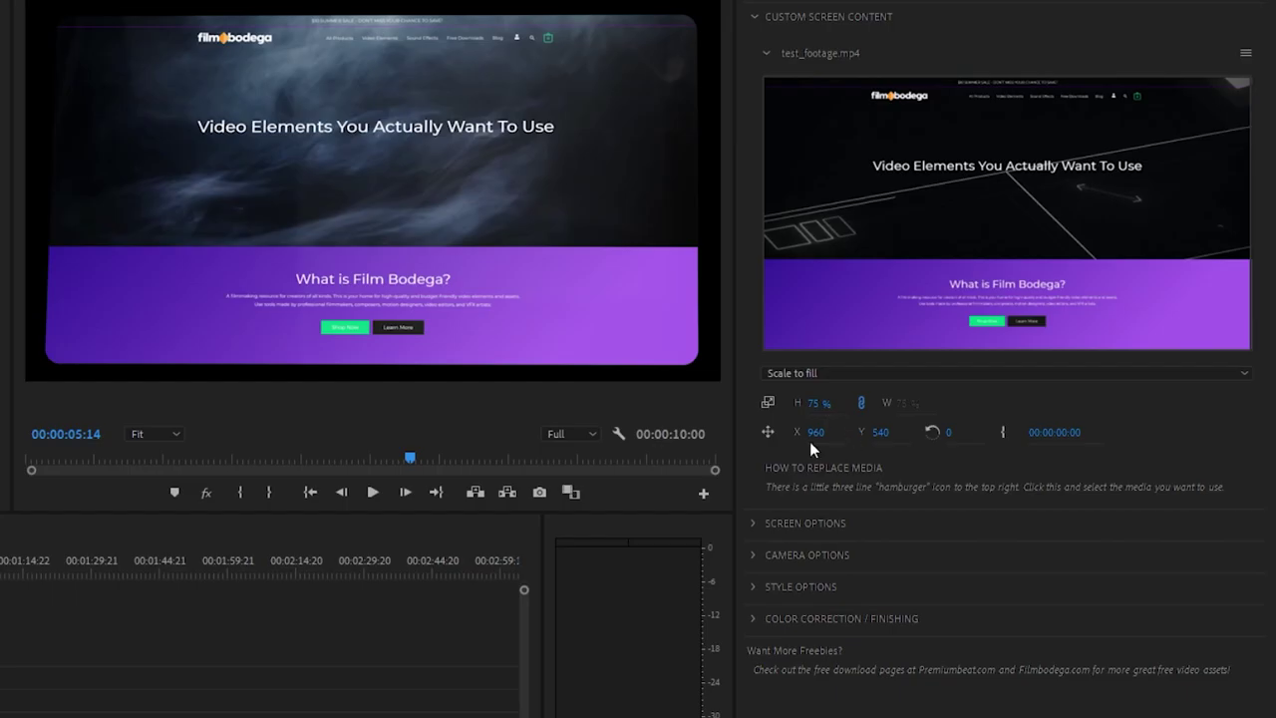
left_click_drag(817, 409, 820, 411)
left_click(810, 372)
left_click(824, 399)
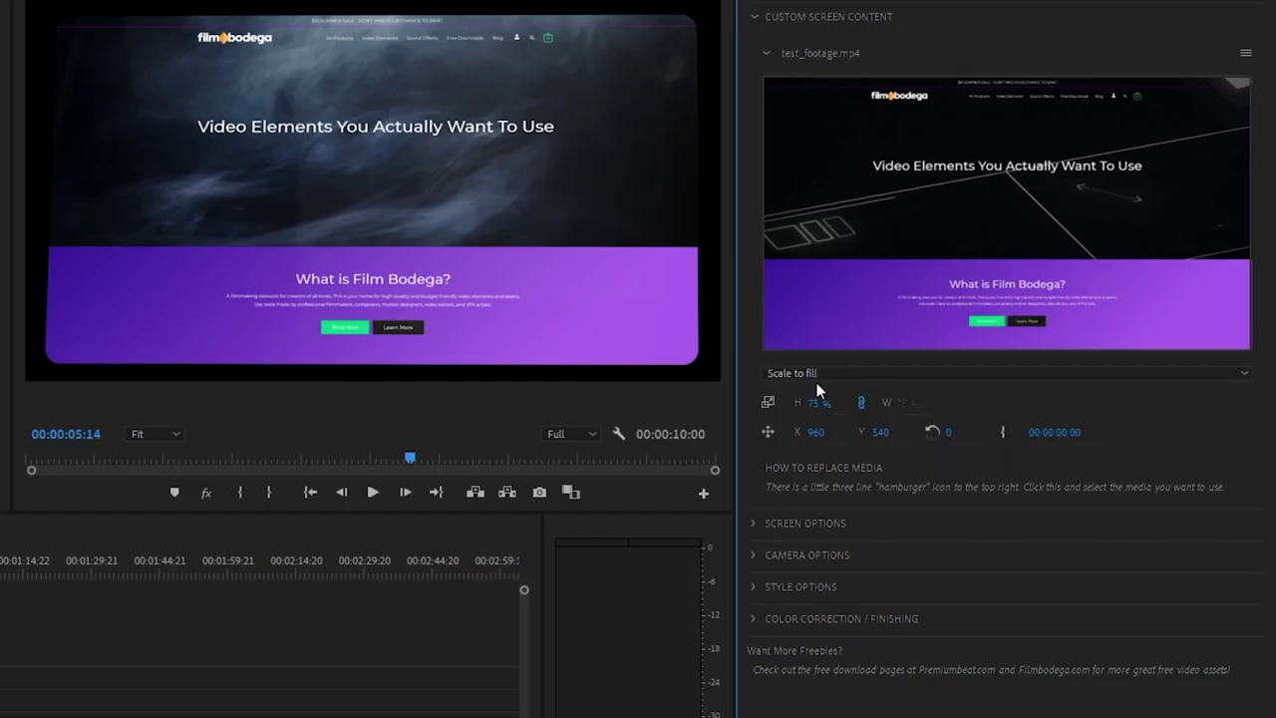
left_click(815, 374)
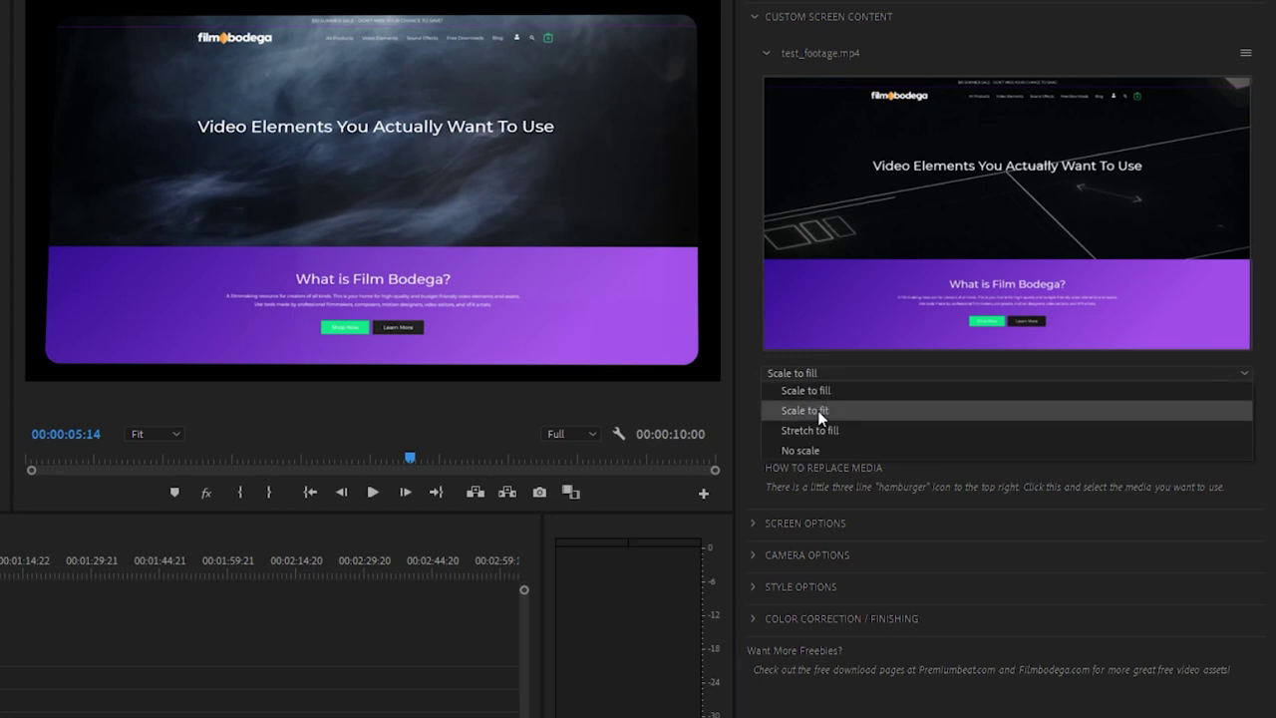
left_click(824, 409)
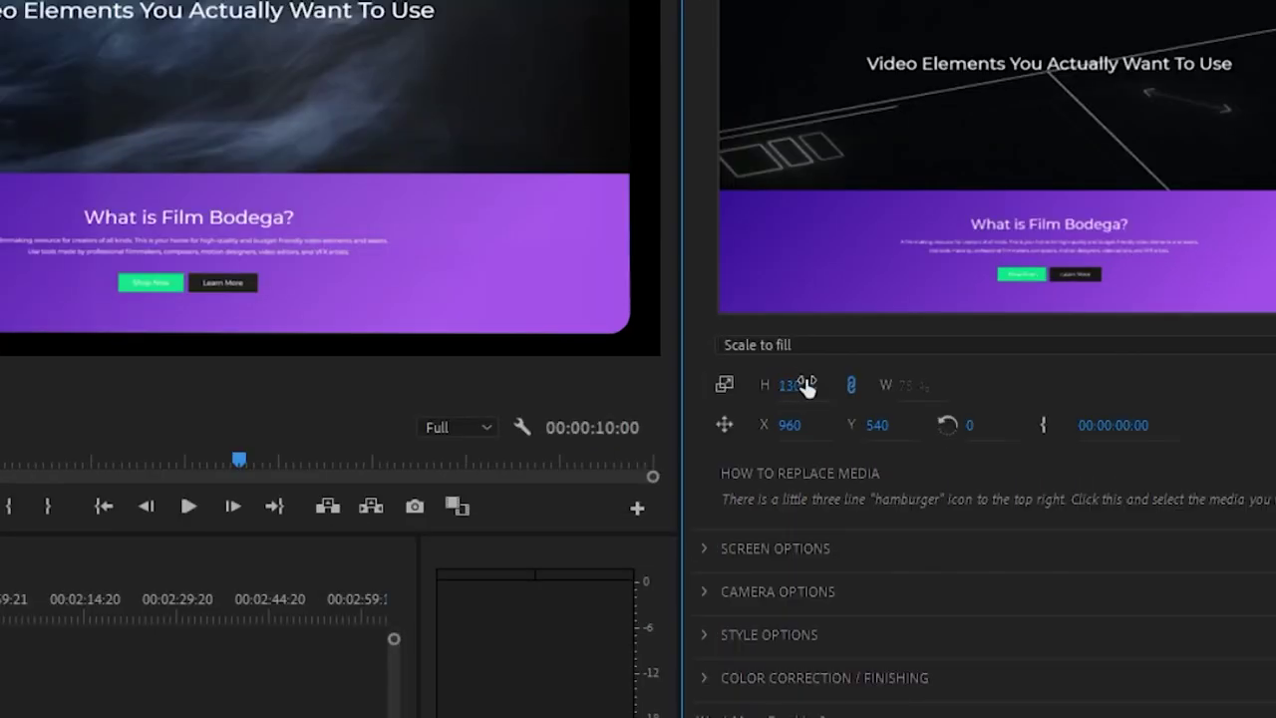
left_click_drag(806, 387, 876, 431)
Step: Position the screen footage at Y 687 and X 863, then rotate it
type("687")
key("Return")
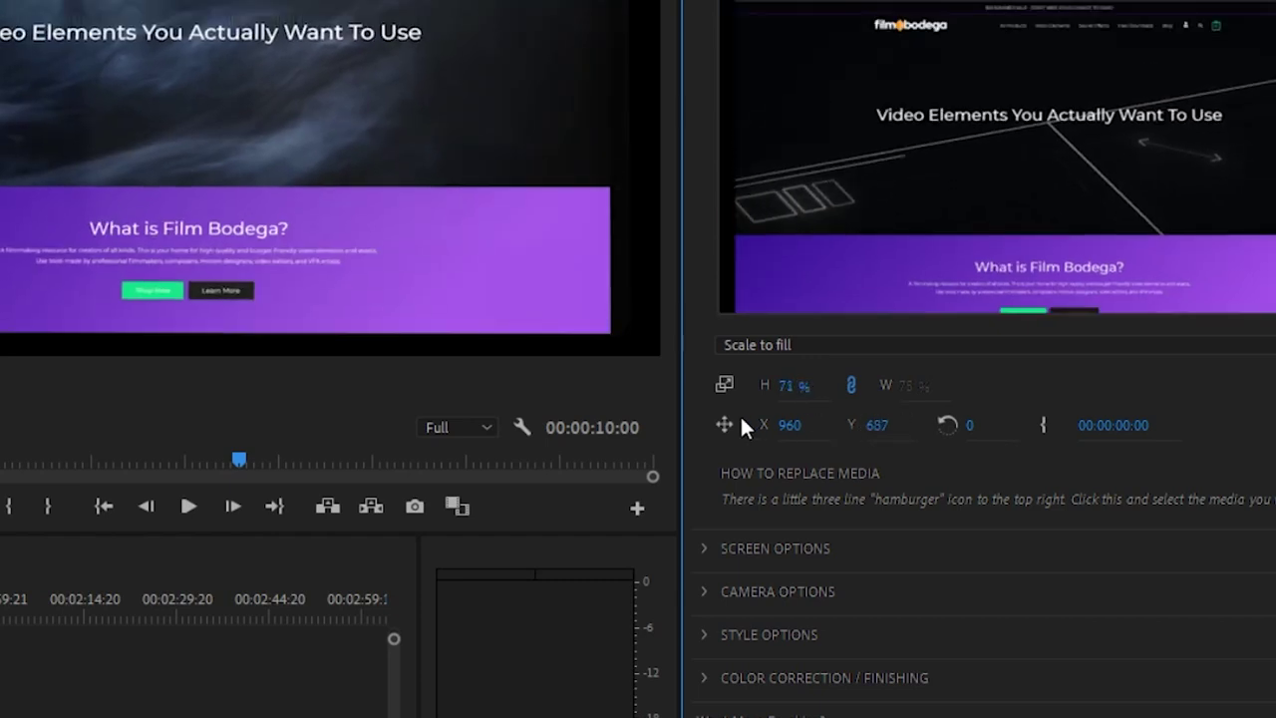
left_click(788, 426)
type("863")
key("Return")
left_click_drag(969, 426, 991, 428)
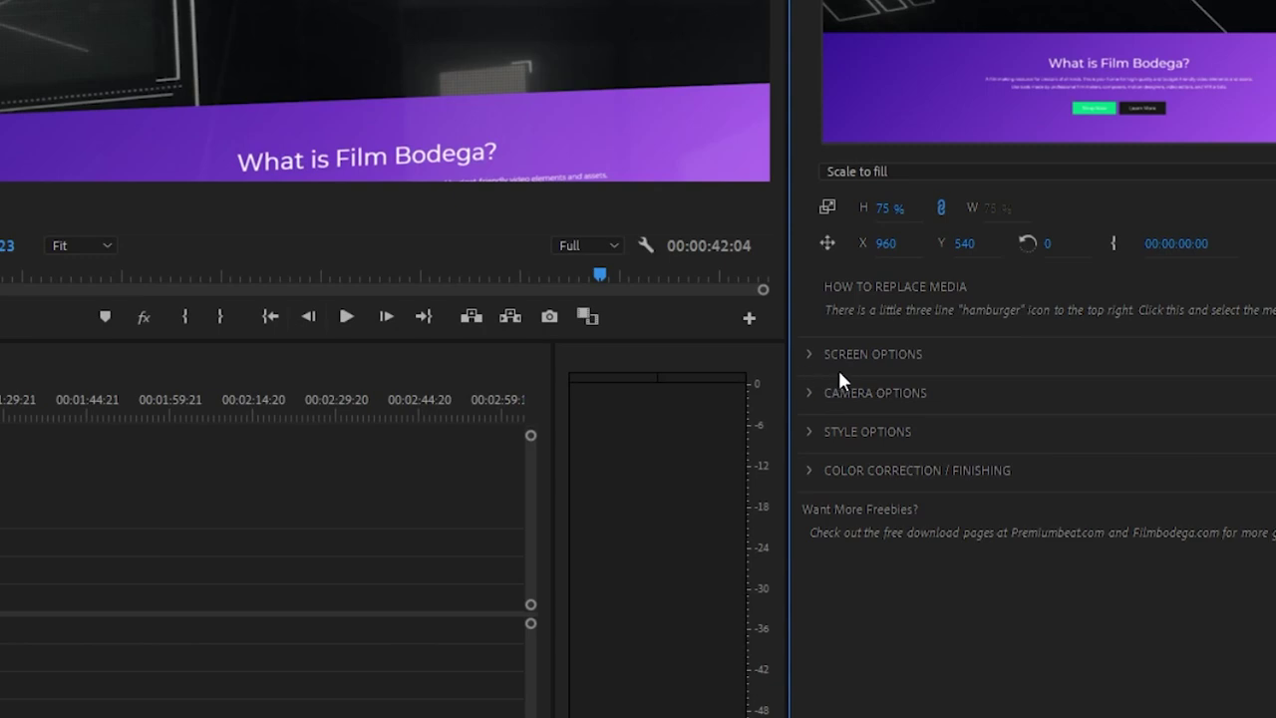
Step: Drag the Roundness Slider in Screen Options to round the screen corners
left_click(812, 356)
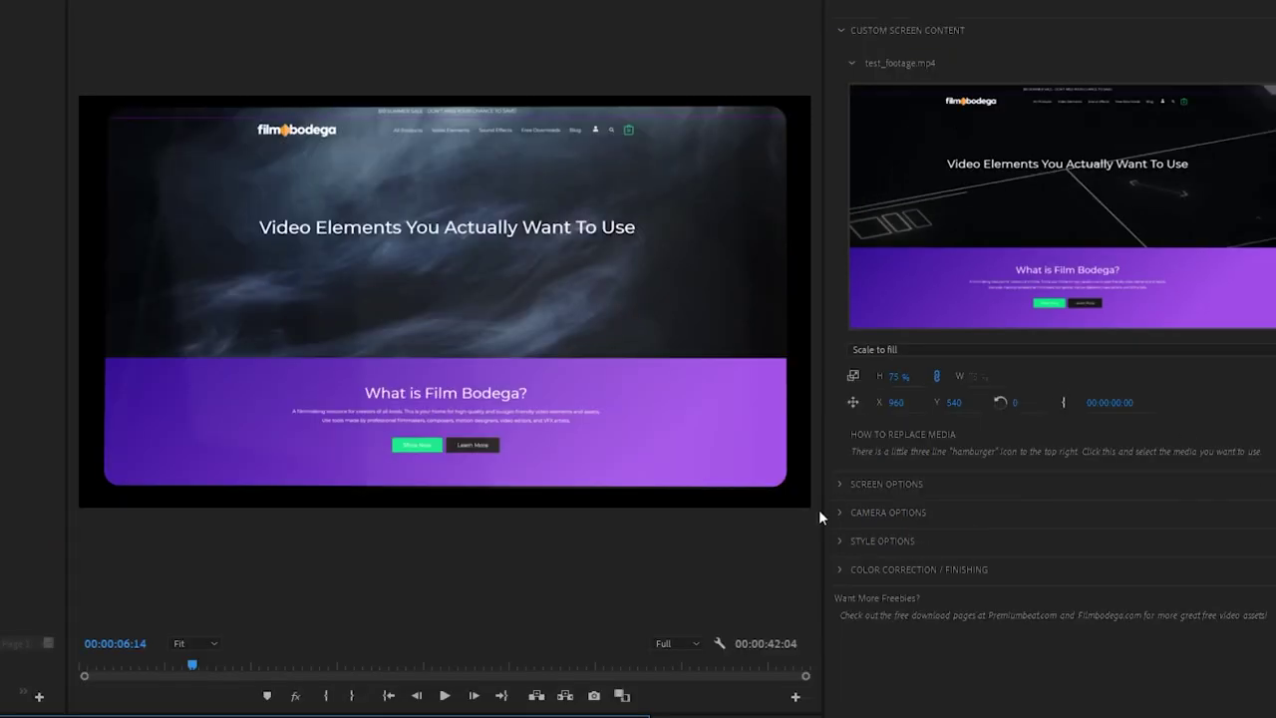
left_click(865, 485)
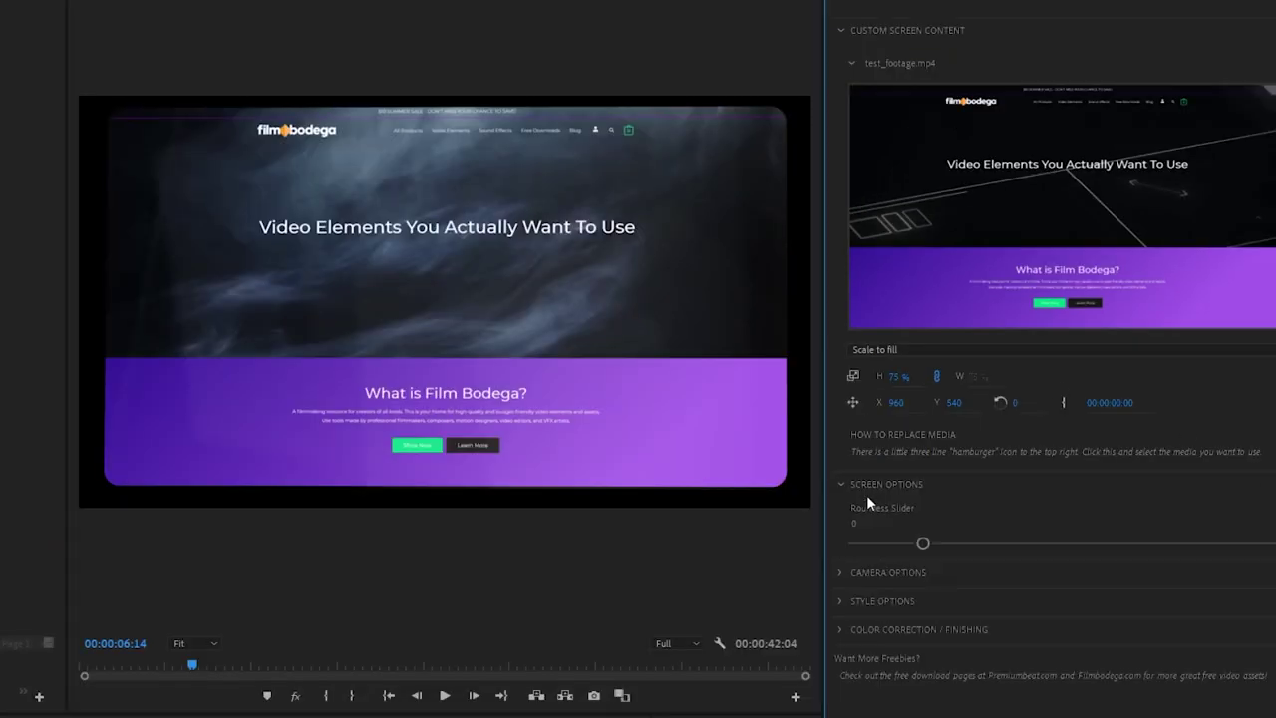
left_click_drag(987, 547, 559, 573)
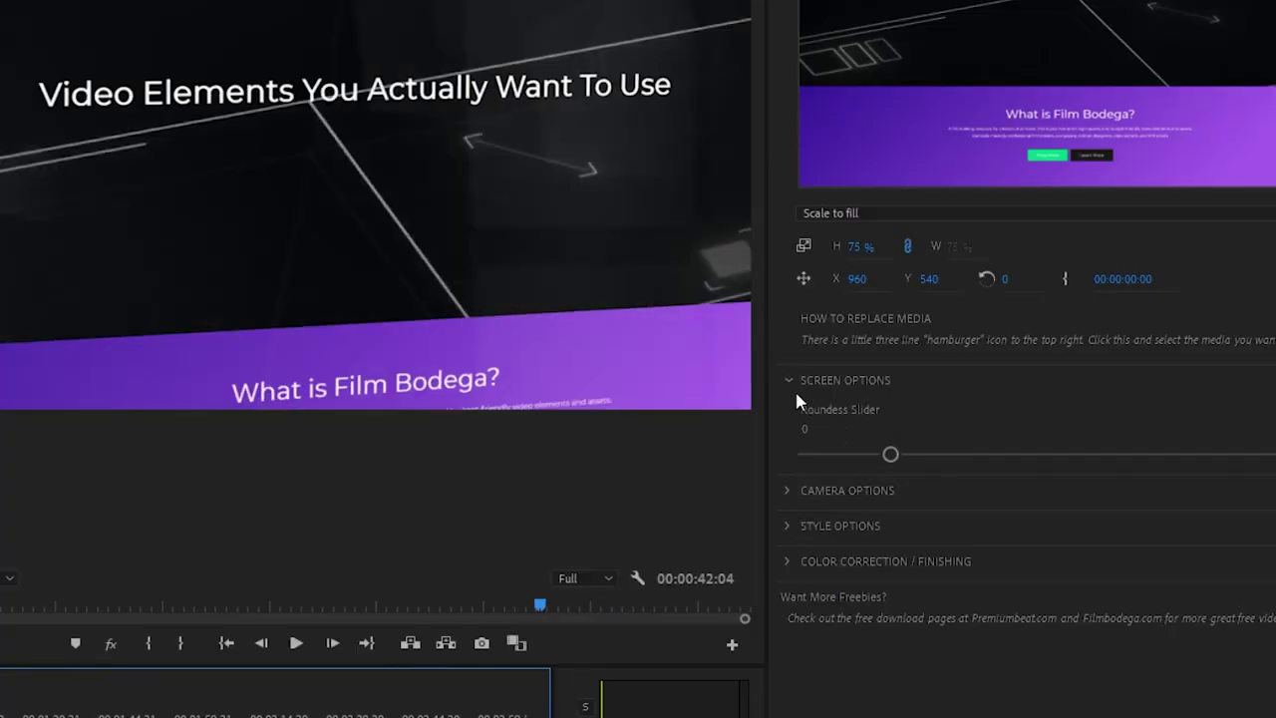
Step: Adjust depth of field: tweak focal length, raise aperture to 972 and blur amount to 182
left_click(783, 410)
left_click(783, 412)
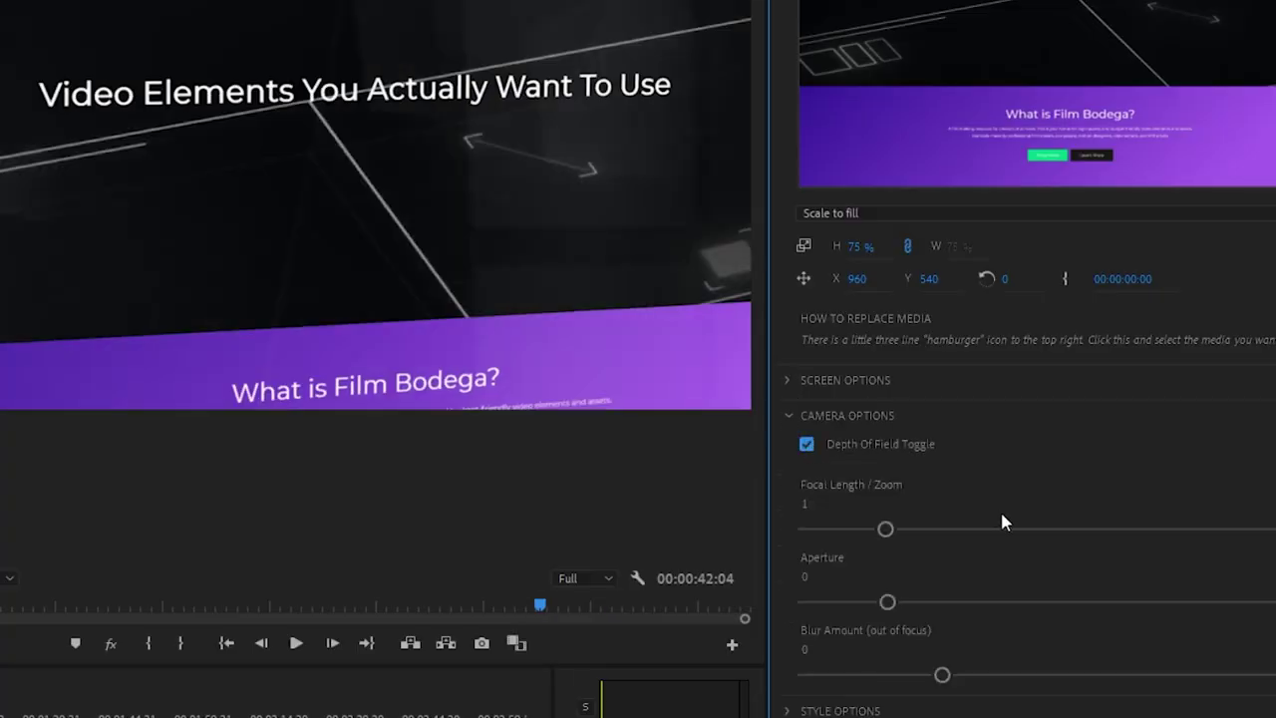
scroll(1030, 638, "down", 1)
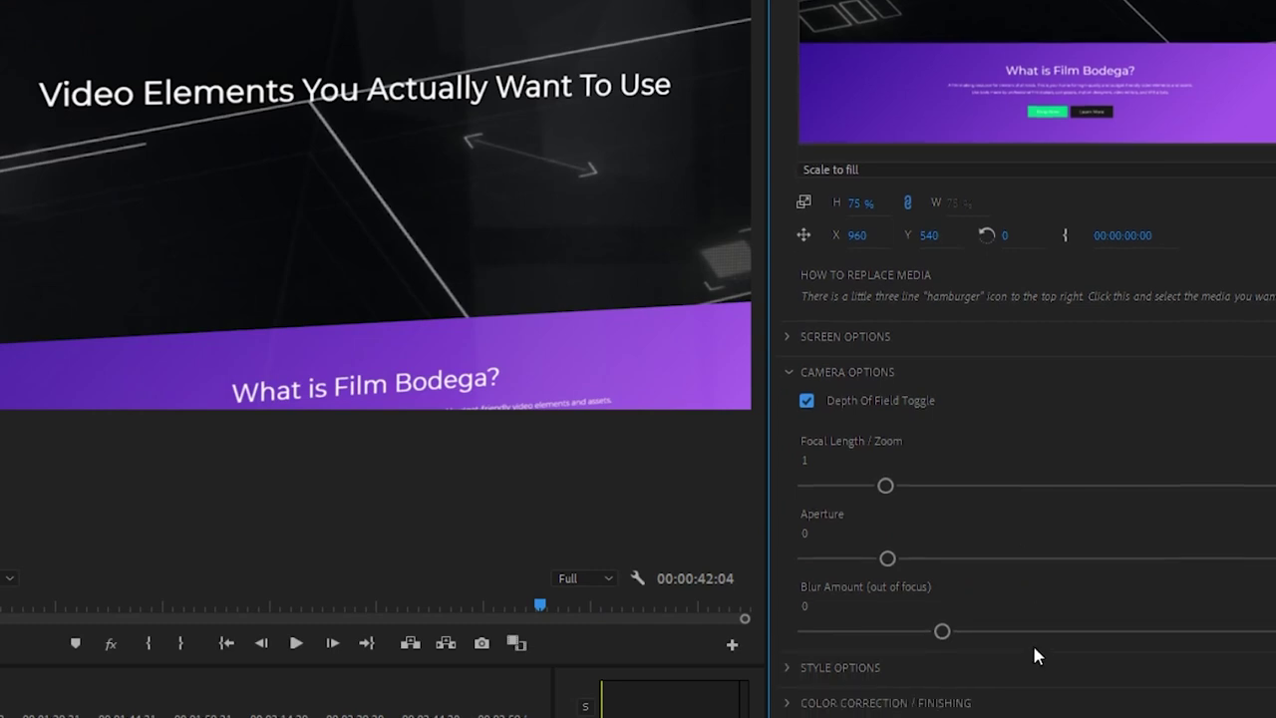
mouse_move(888, 491)
left_mouse_down()
mouse_move(832, 487)
mouse_move(970, 498)
mouse_move(892, 487)
left_mouse_up()
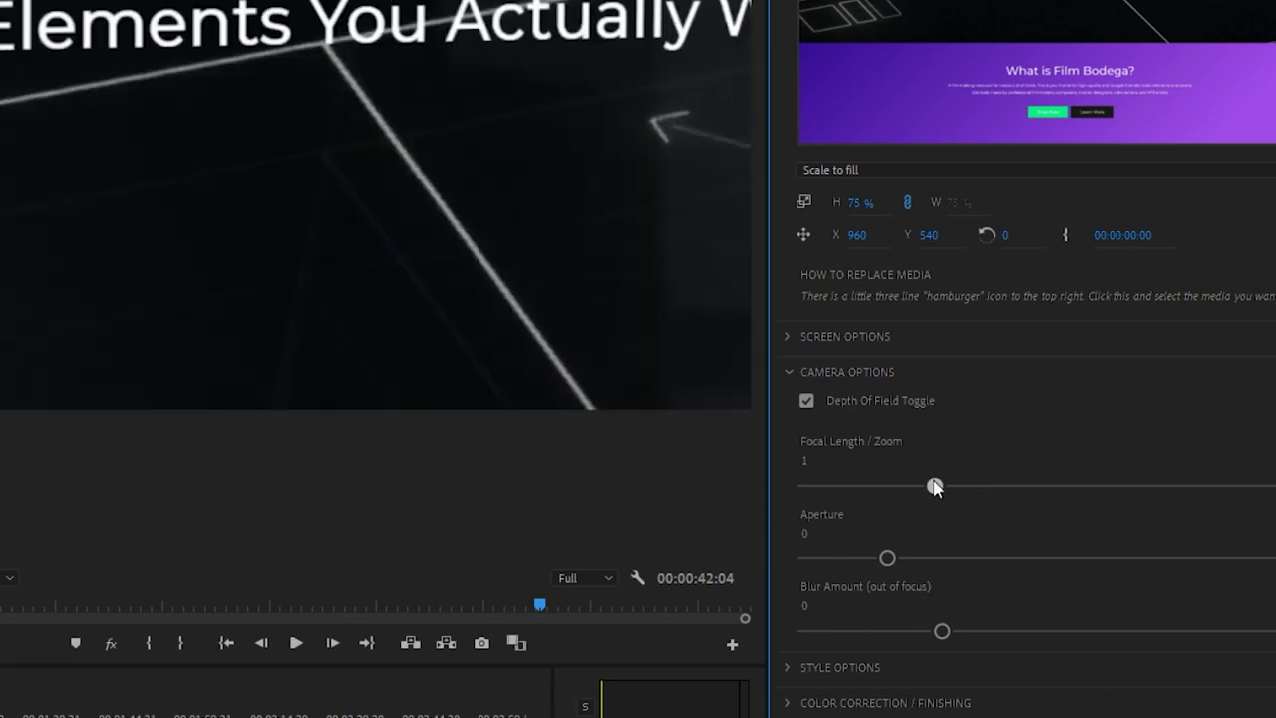
left_click_drag(887, 558, 1079, 557)
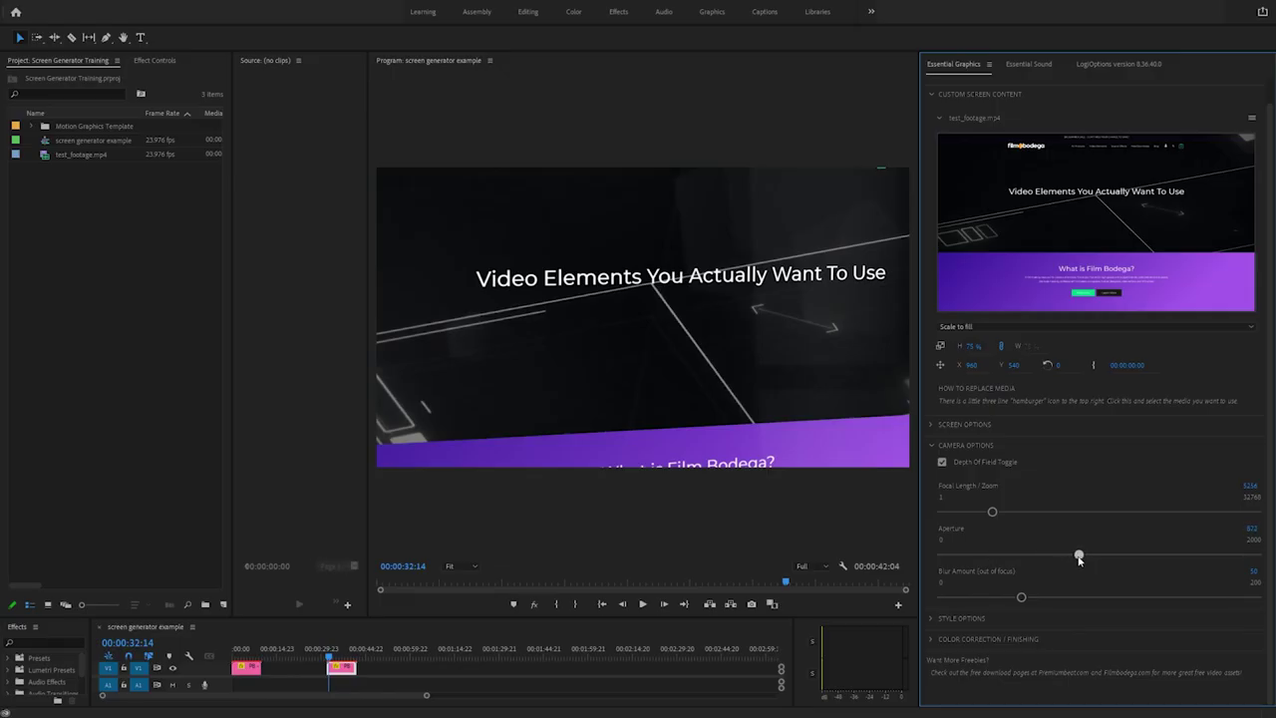
left_click_drag(1021, 599, 1077, 598)
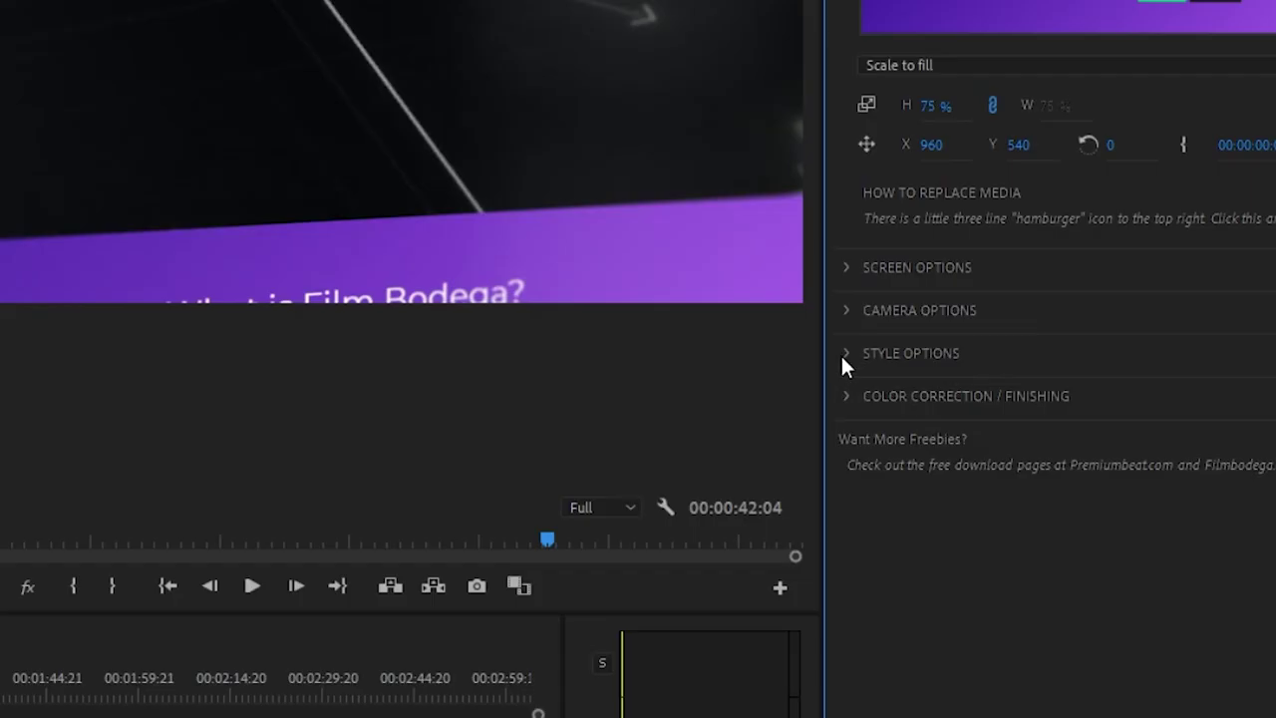
left_click(932, 458)
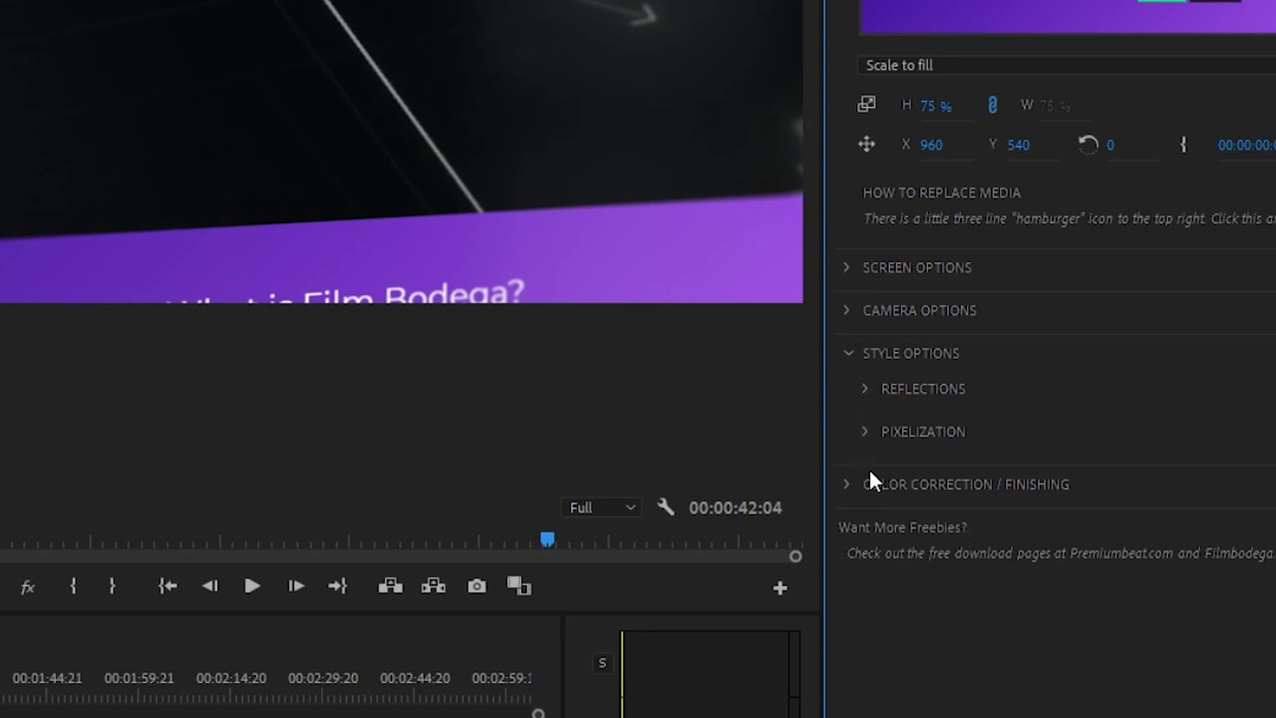
Step: In Reflections, drag Blurriness to 0, Rectangle Opacity to 46 and Bokeh Opacity to 42
left_click(865, 431)
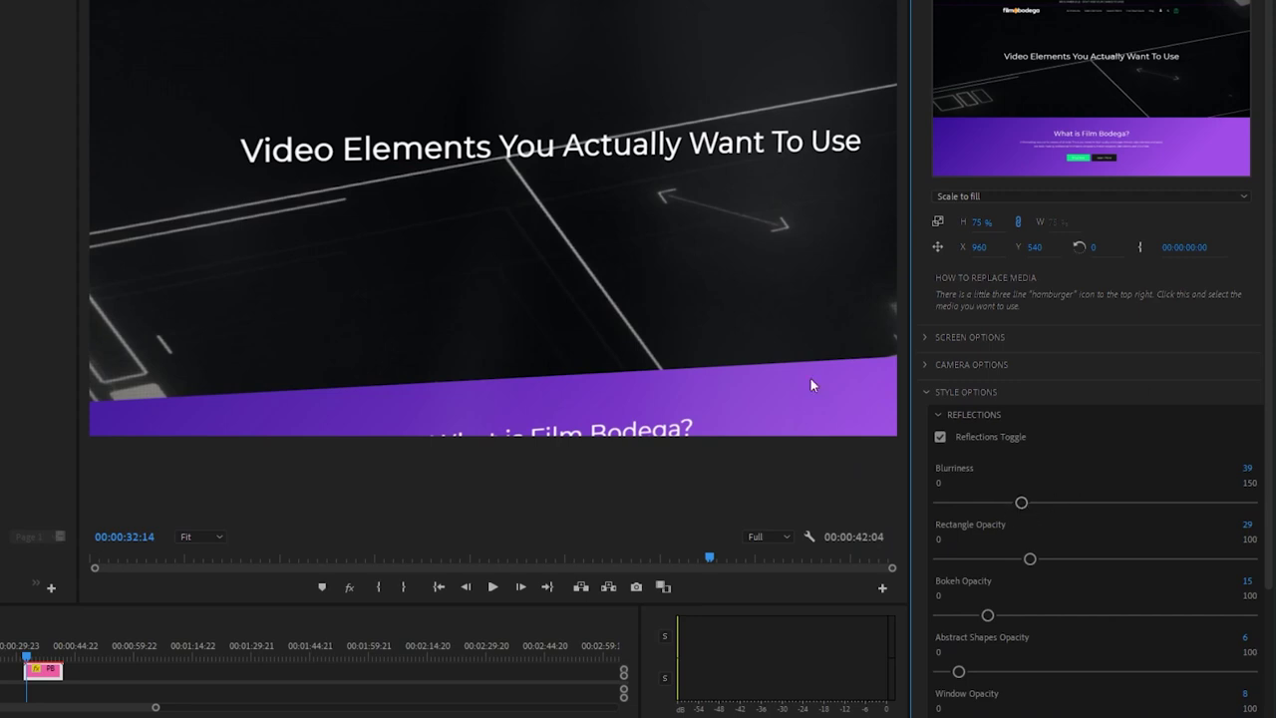
left_click_drag(1021, 502, 876, 506)
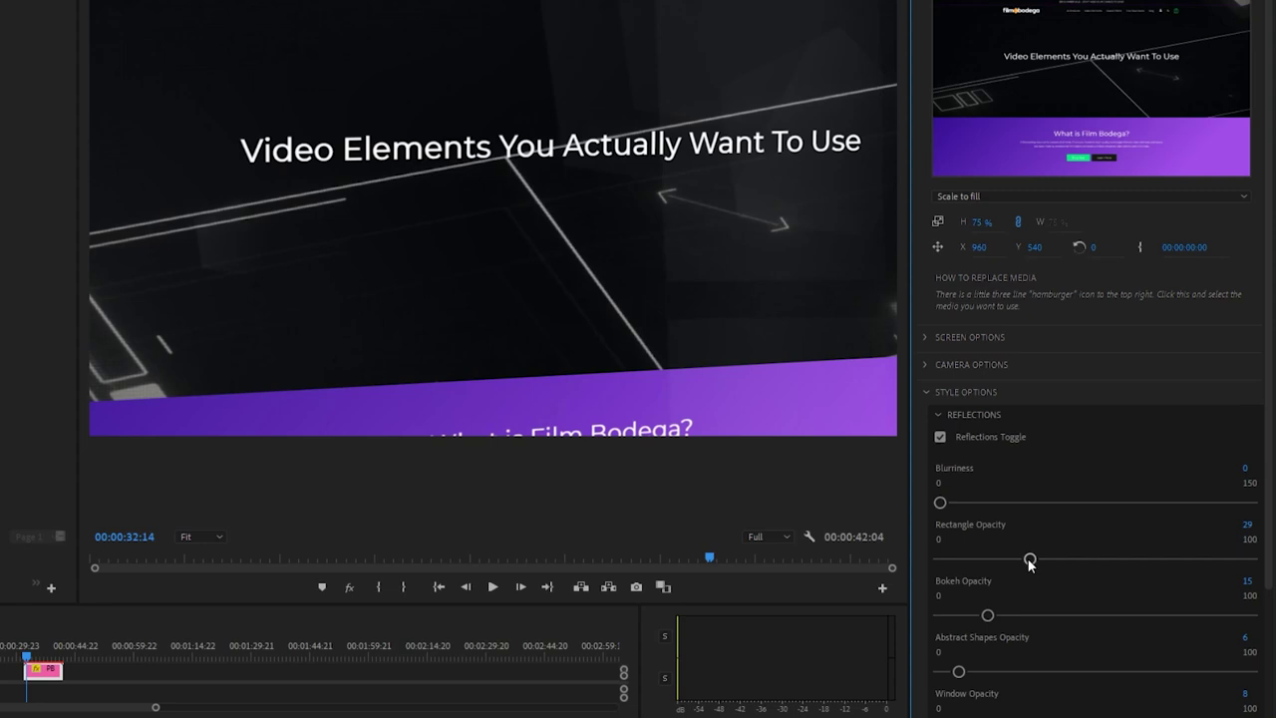
left_click_drag(1029, 560, 1083, 560)
scroll(955, 583, "down", 3)
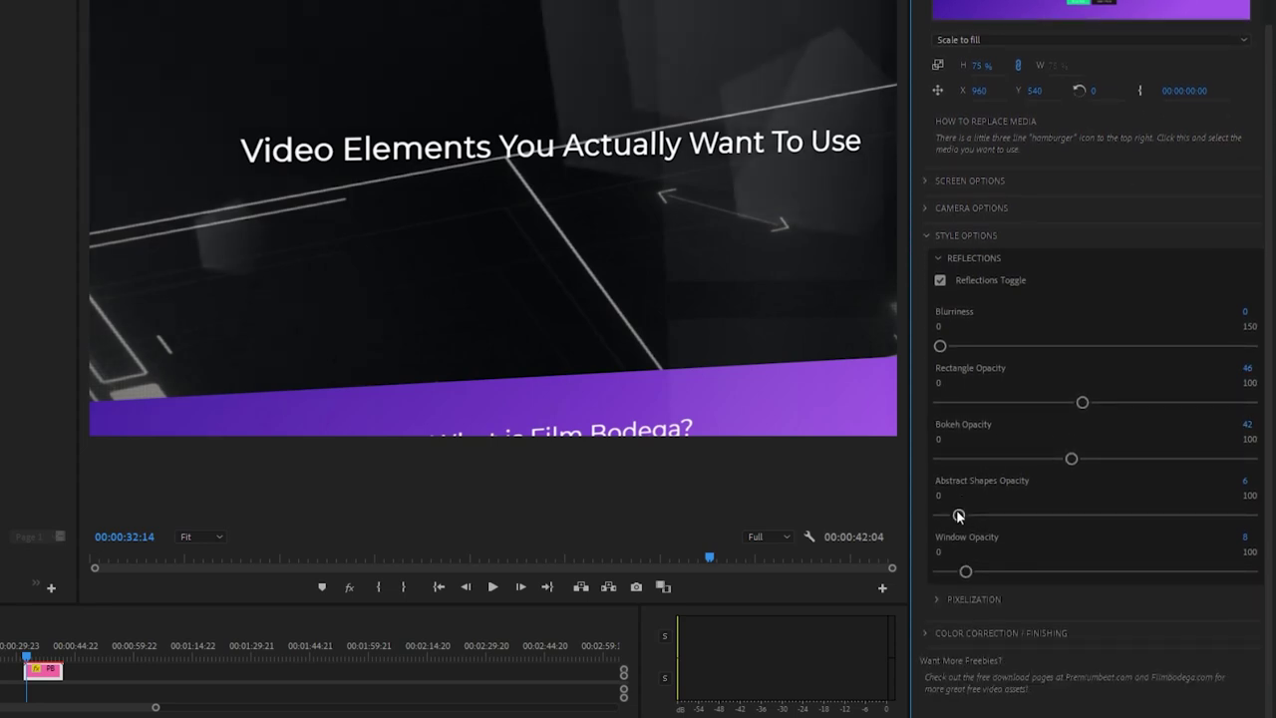
left_click(958, 258)
left_click(962, 286)
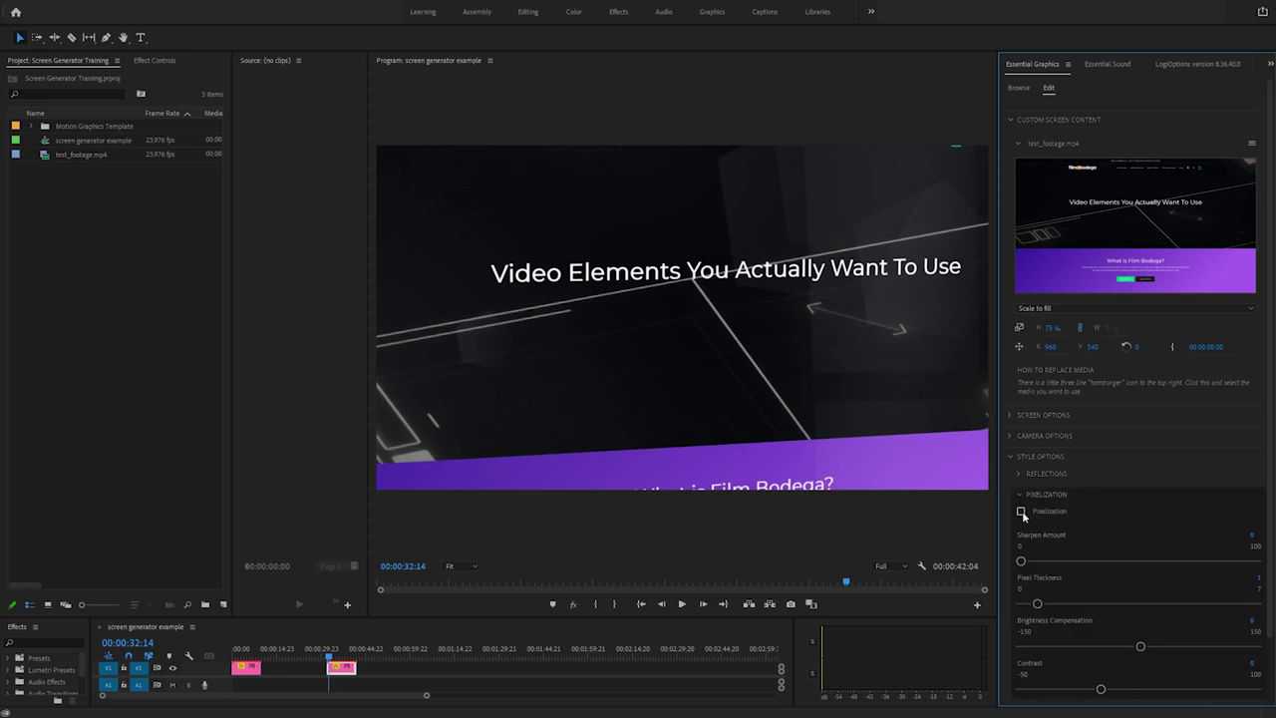
Step: Enable Pixelization, set pixel thickness 2 and brightness compensation 74, then uncheck it
left_click(1021, 512)
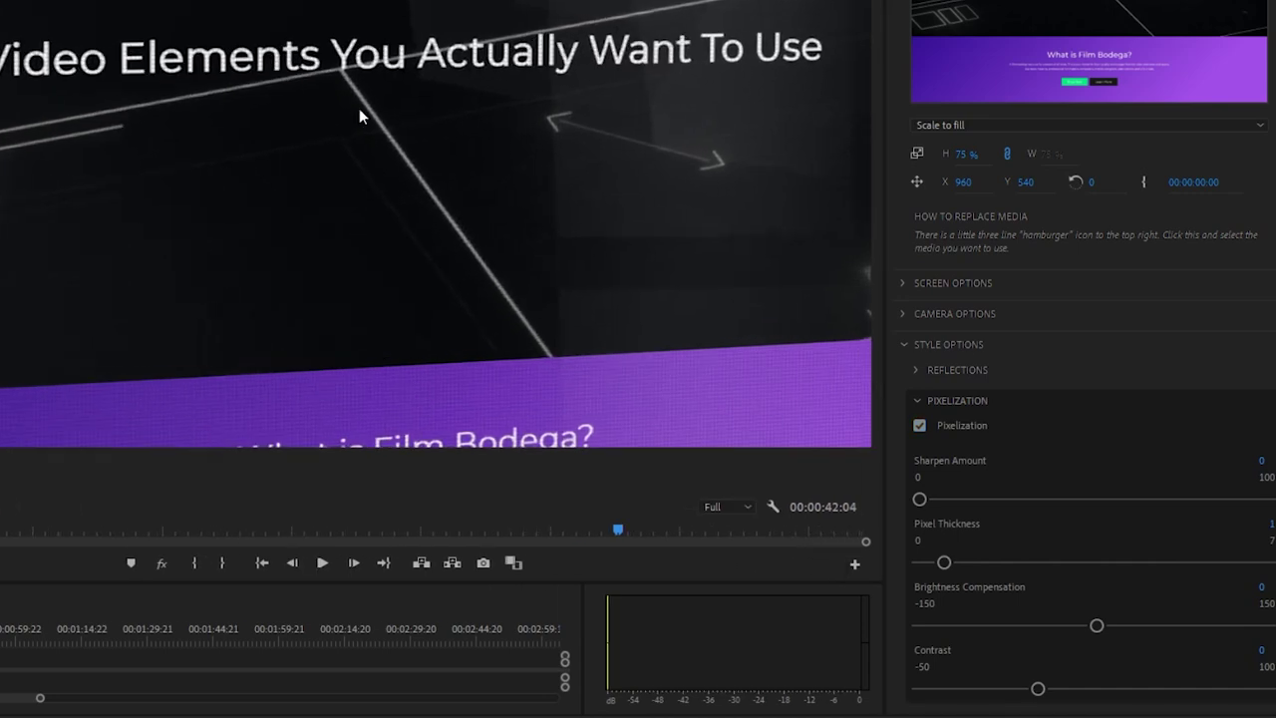
left_click(920, 426)
left_click(921, 426)
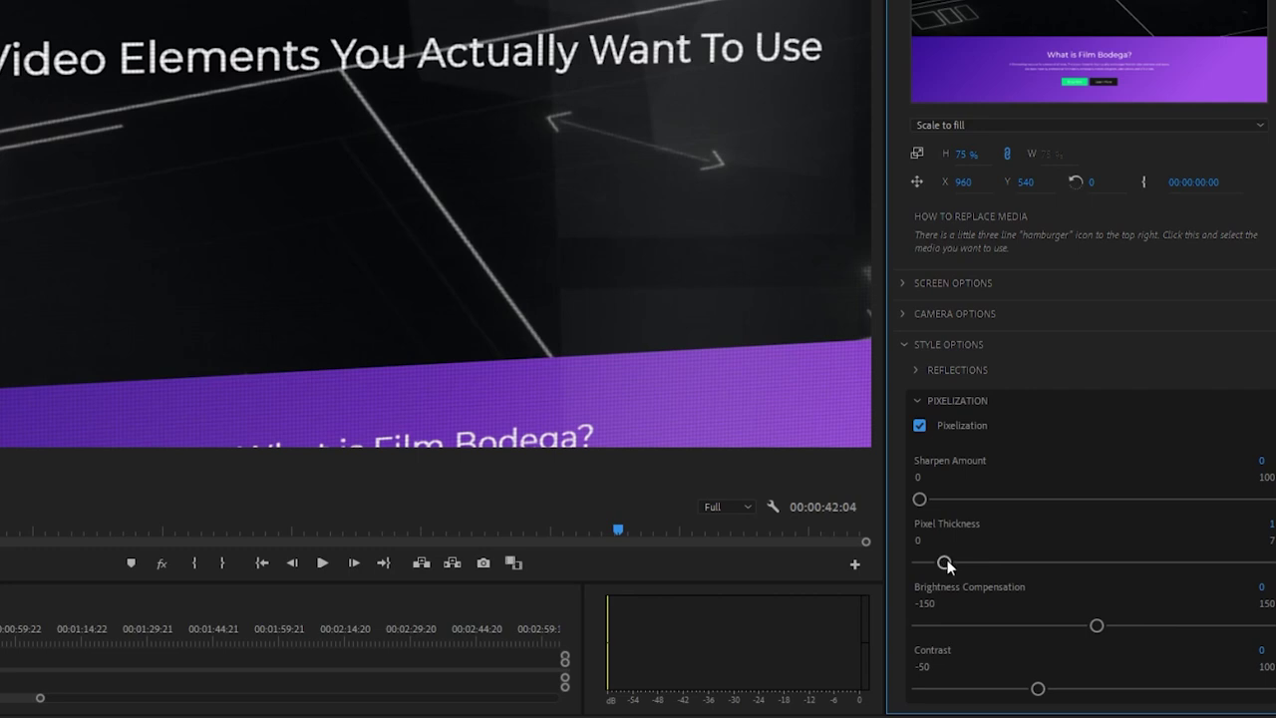
left_click_drag(945, 567, 955, 568)
left_click_drag(956, 568, 966, 567)
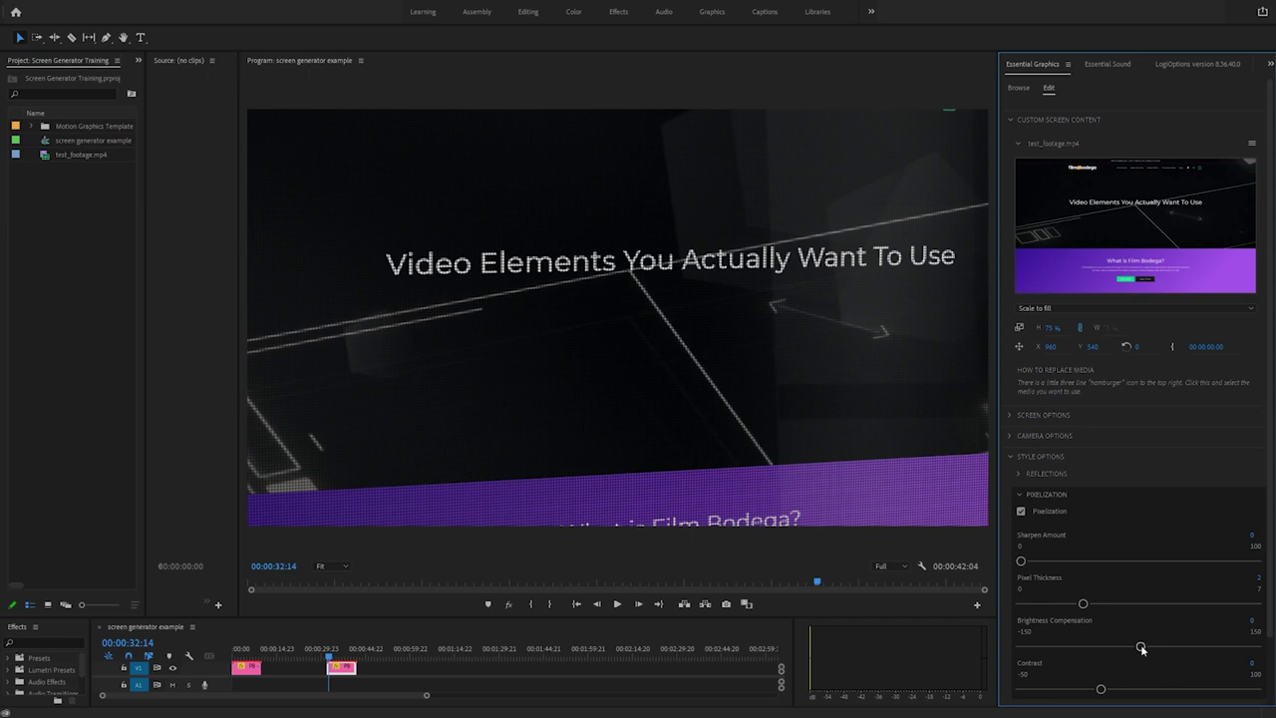
left_click_drag(1140, 645, 1189, 649)
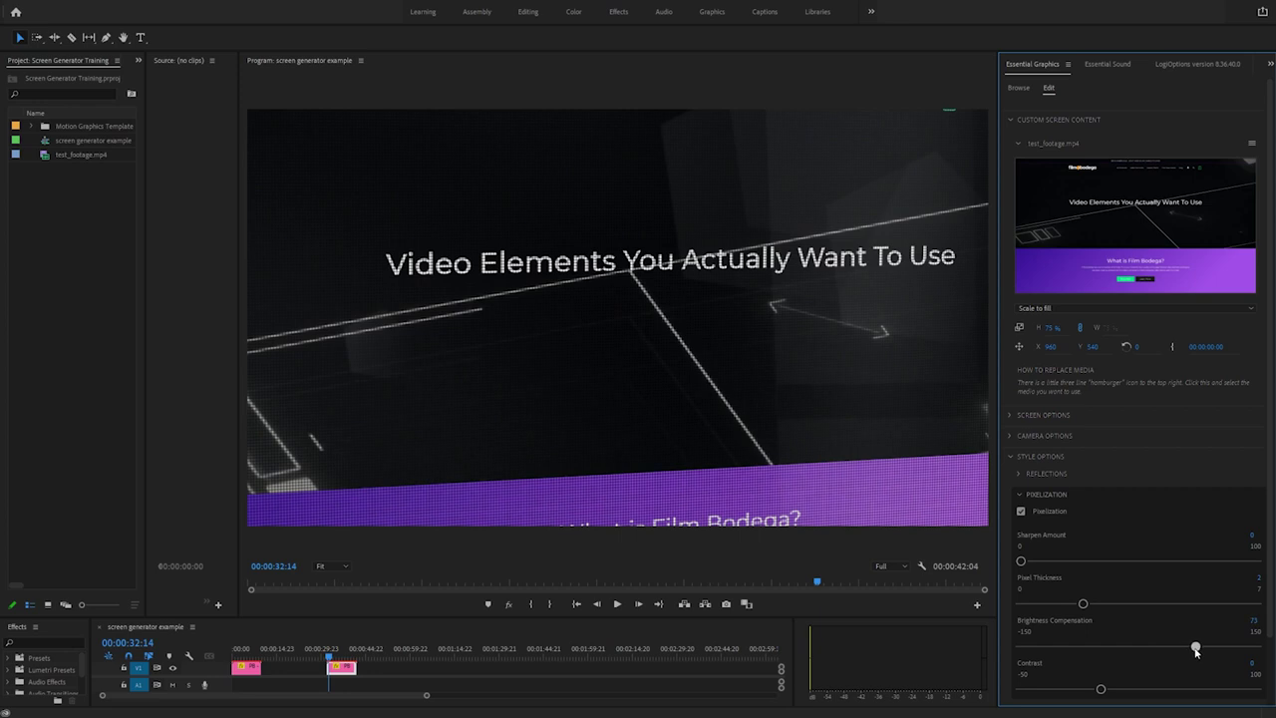
mouse_move(1203, 657)
left_mouse_down()
mouse_move(1183, 646)
mouse_move(1197, 650)
left_mouse_up()
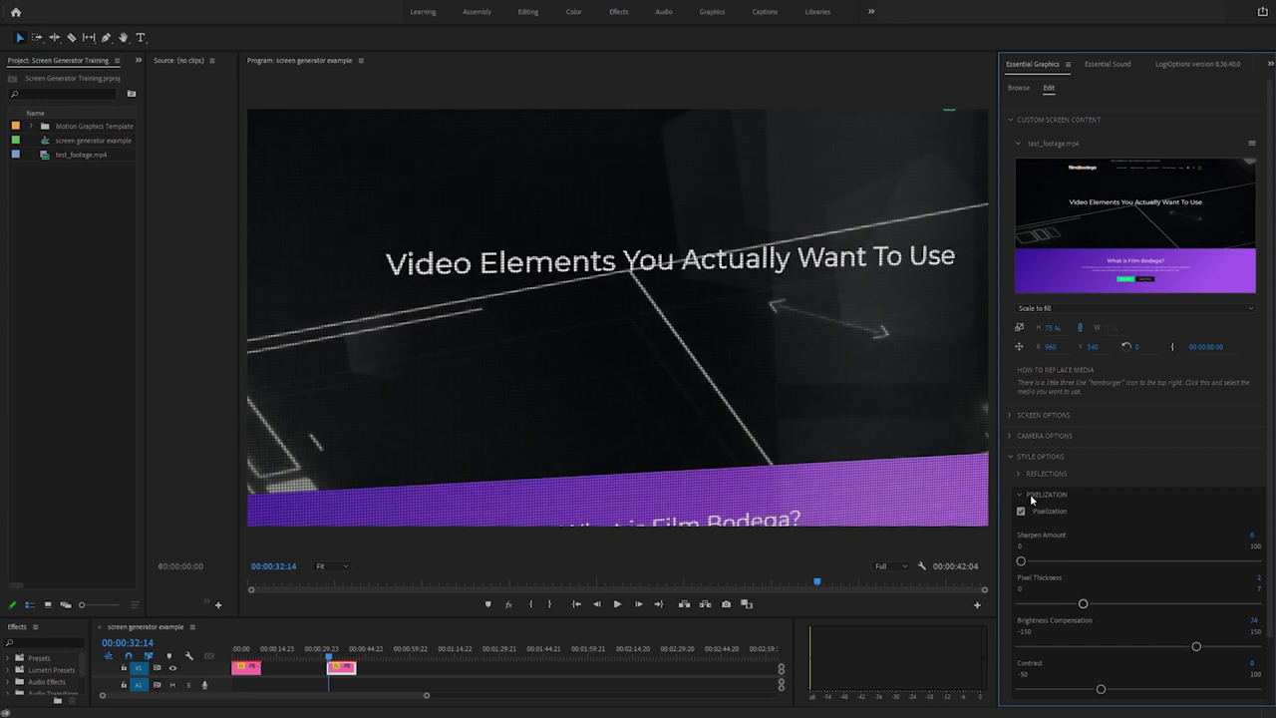
left_click(1020, 511)
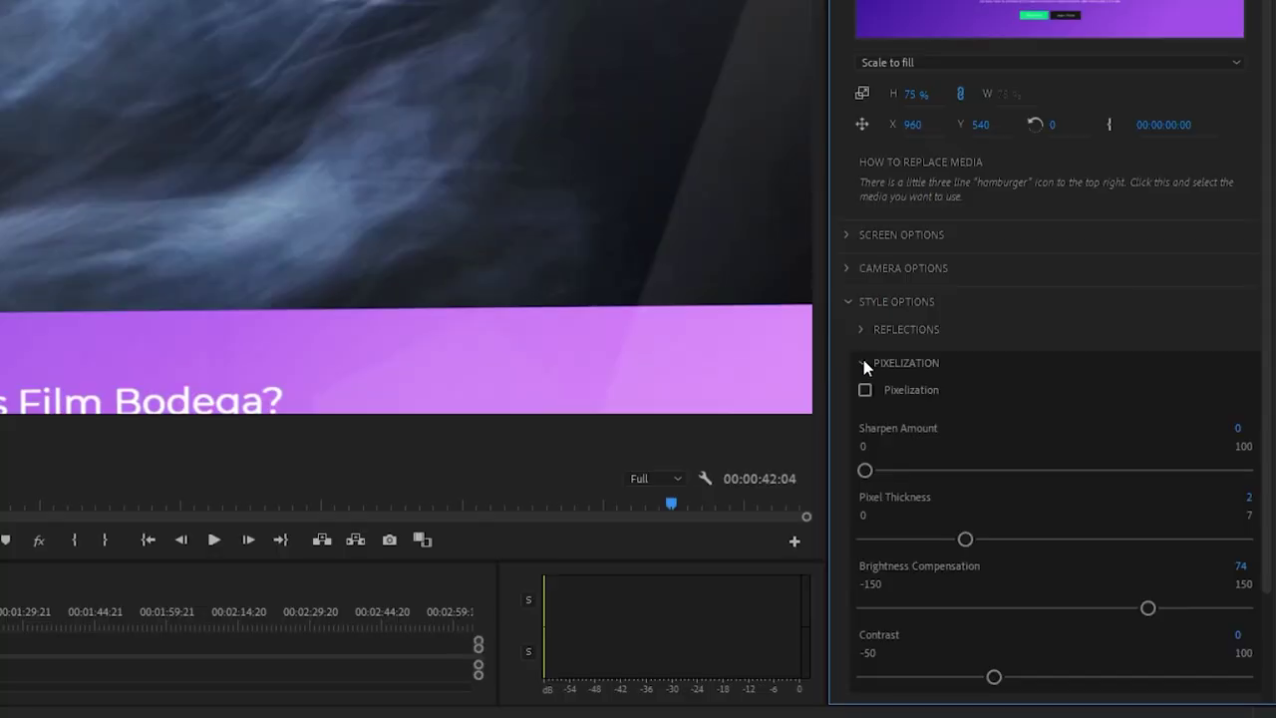
left_click(863, 365)
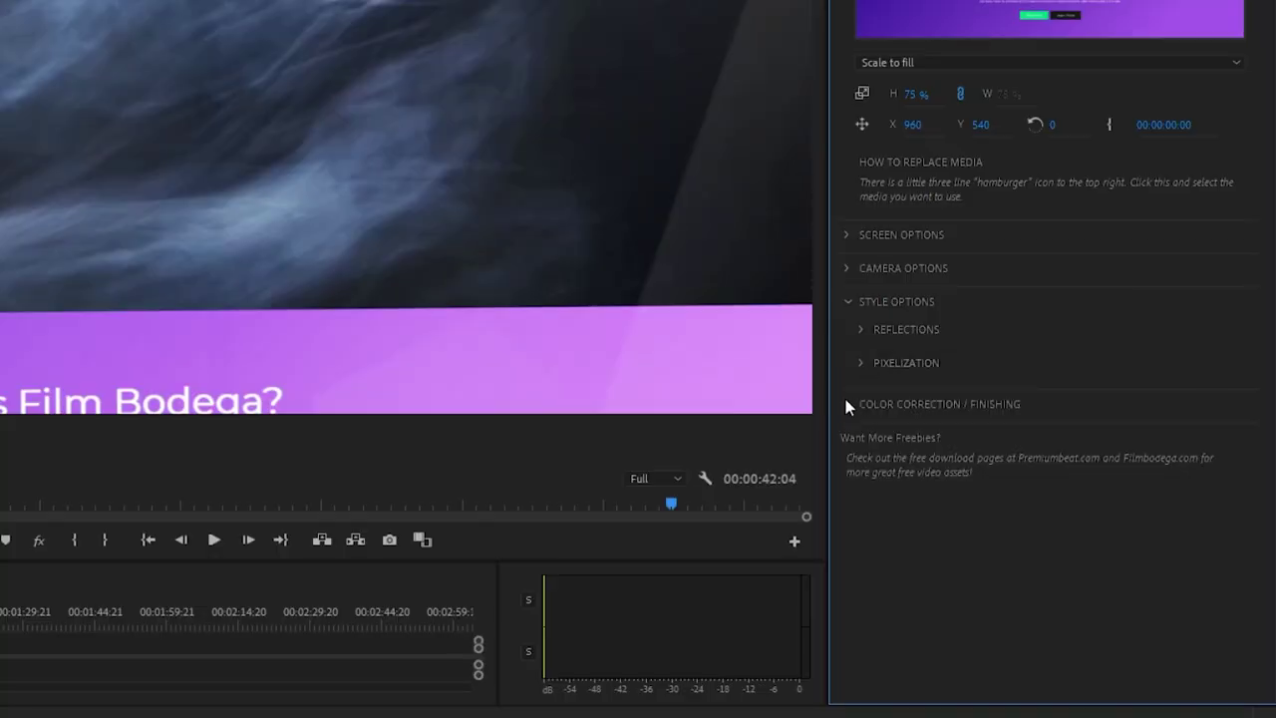
Step: Enable Finishing Color / Contrast and switch on the Glow (threshold 82, radius 397)
left_click(847, 301)
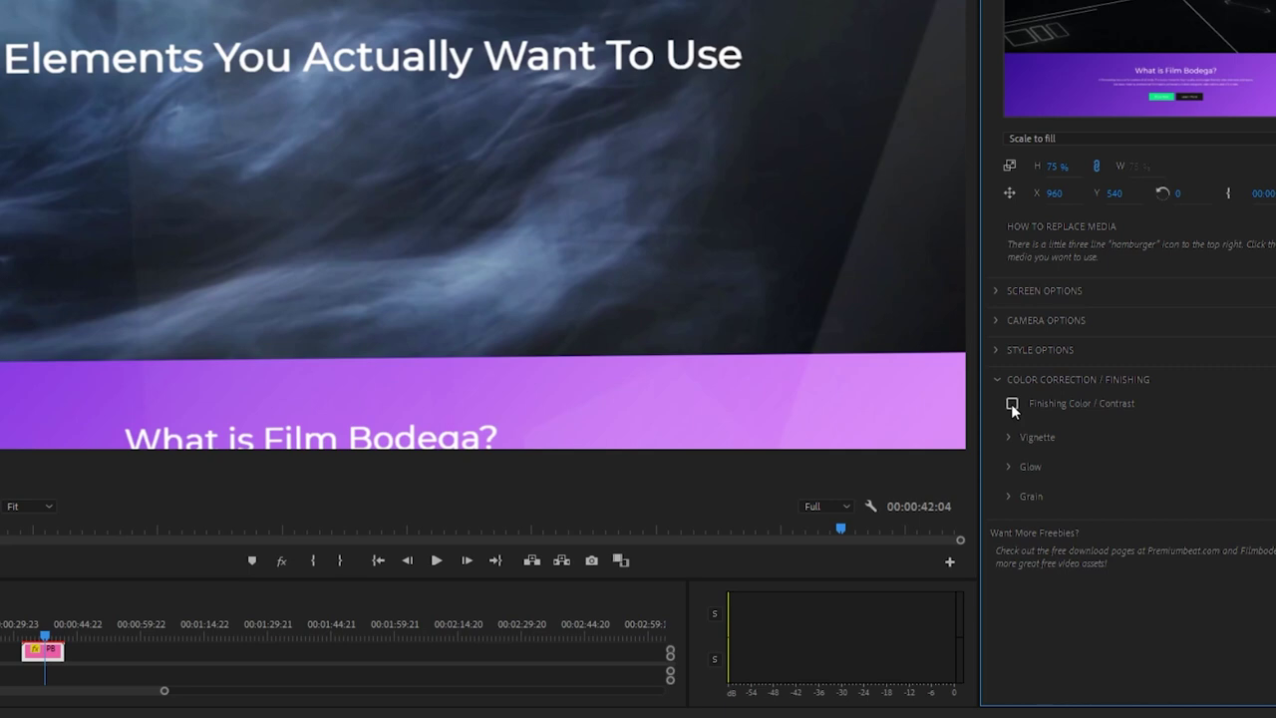
left_click(1011, 404)
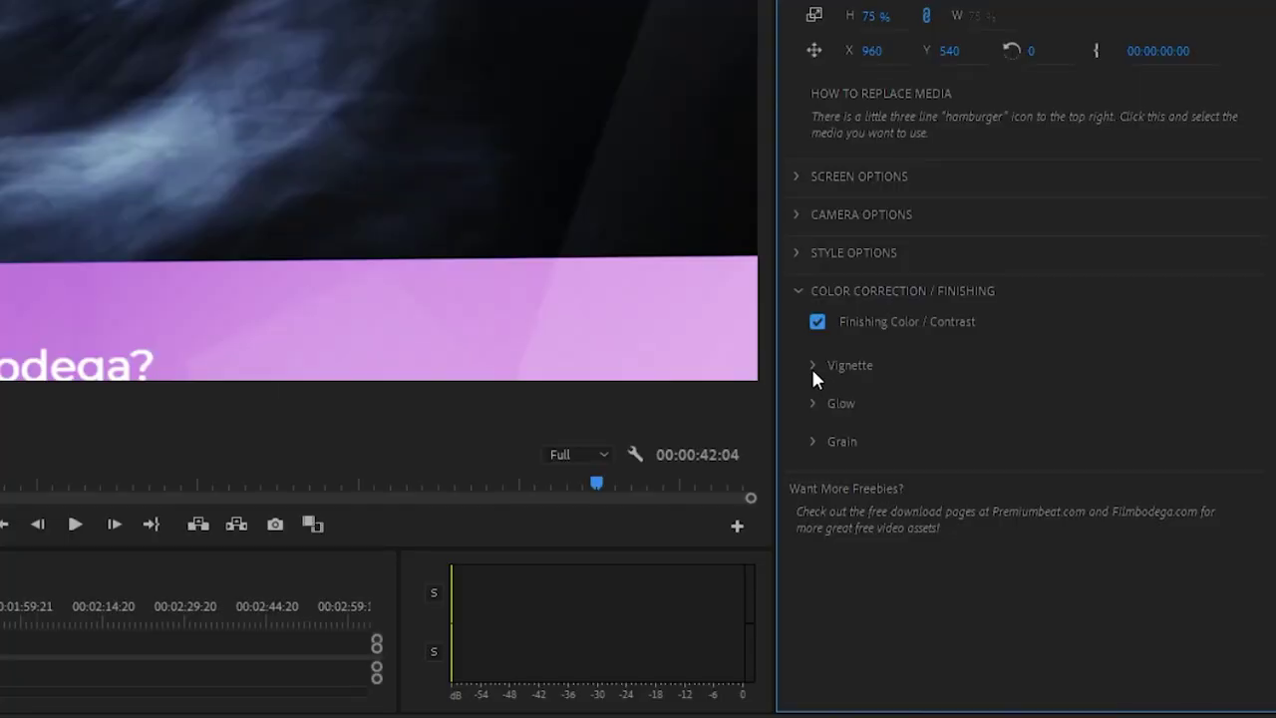
left_click(812, 369)
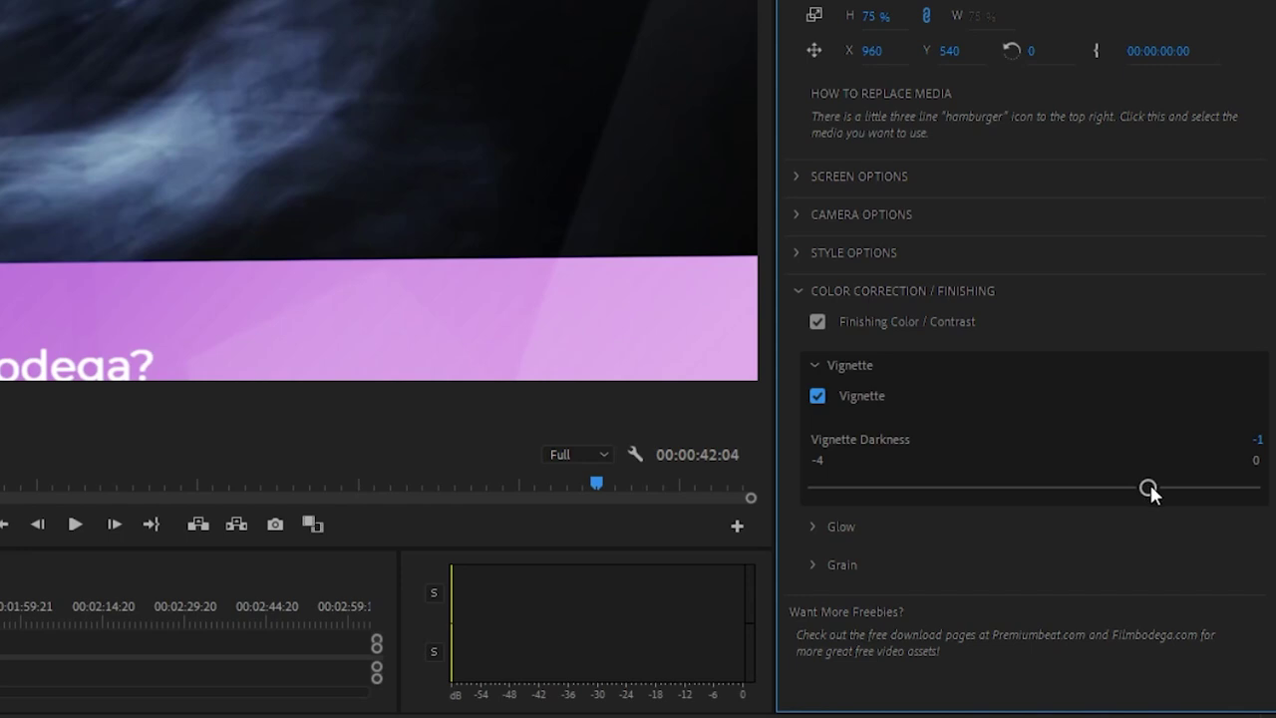
left_click(816, 366)
left_click(816, 403)
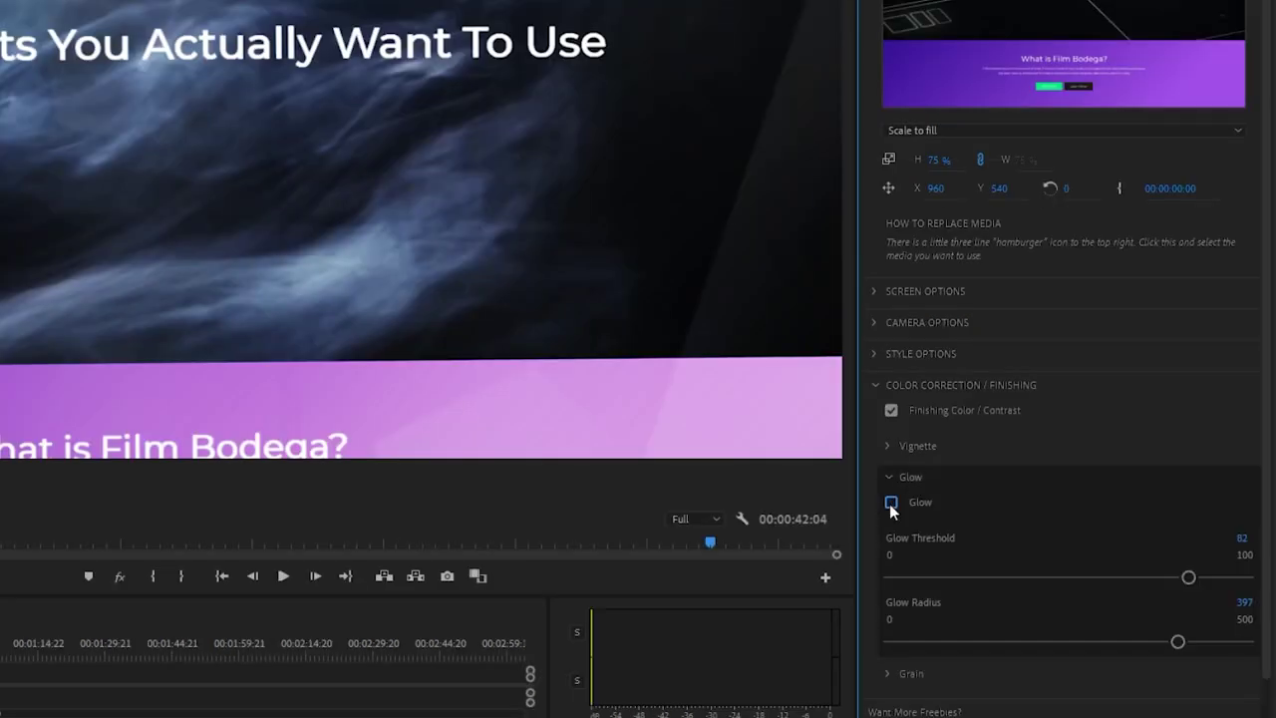
left_click(891, 503)
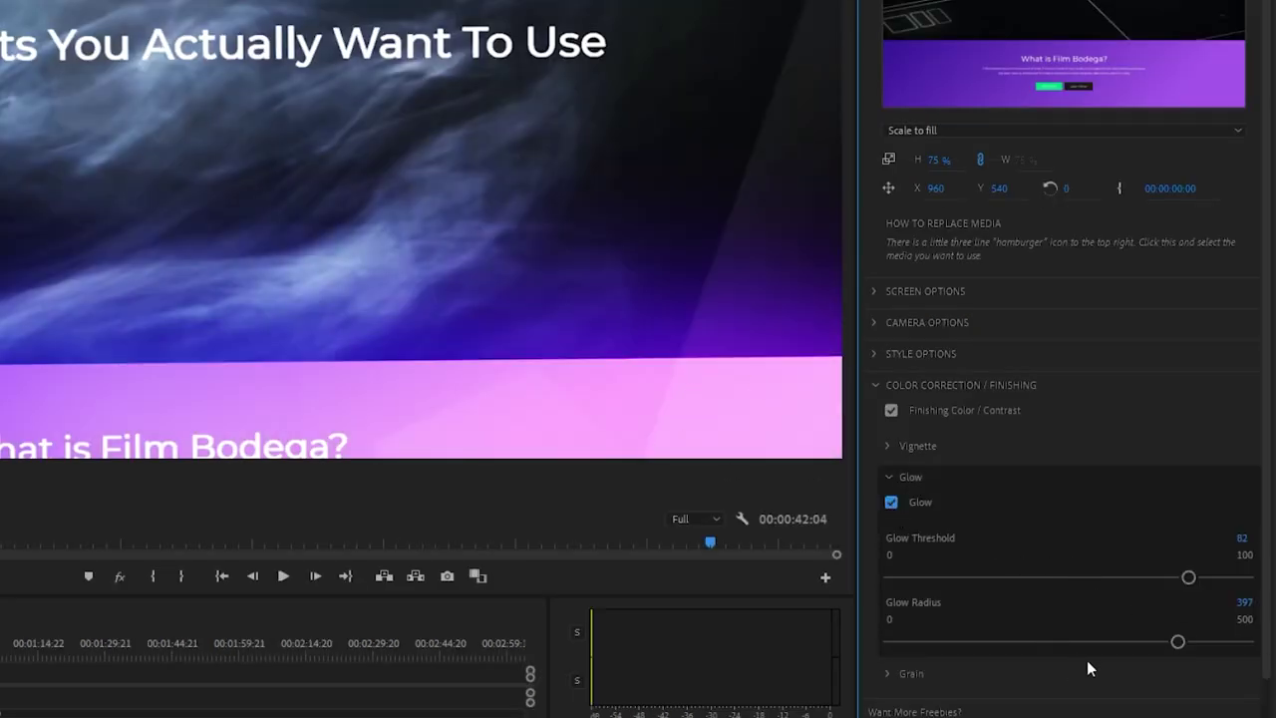
Step: Collapse the Glow group and expand the Grain settings, leaving grain off with noise amount 0
left_click(881, 477)
left_click(889, 508)
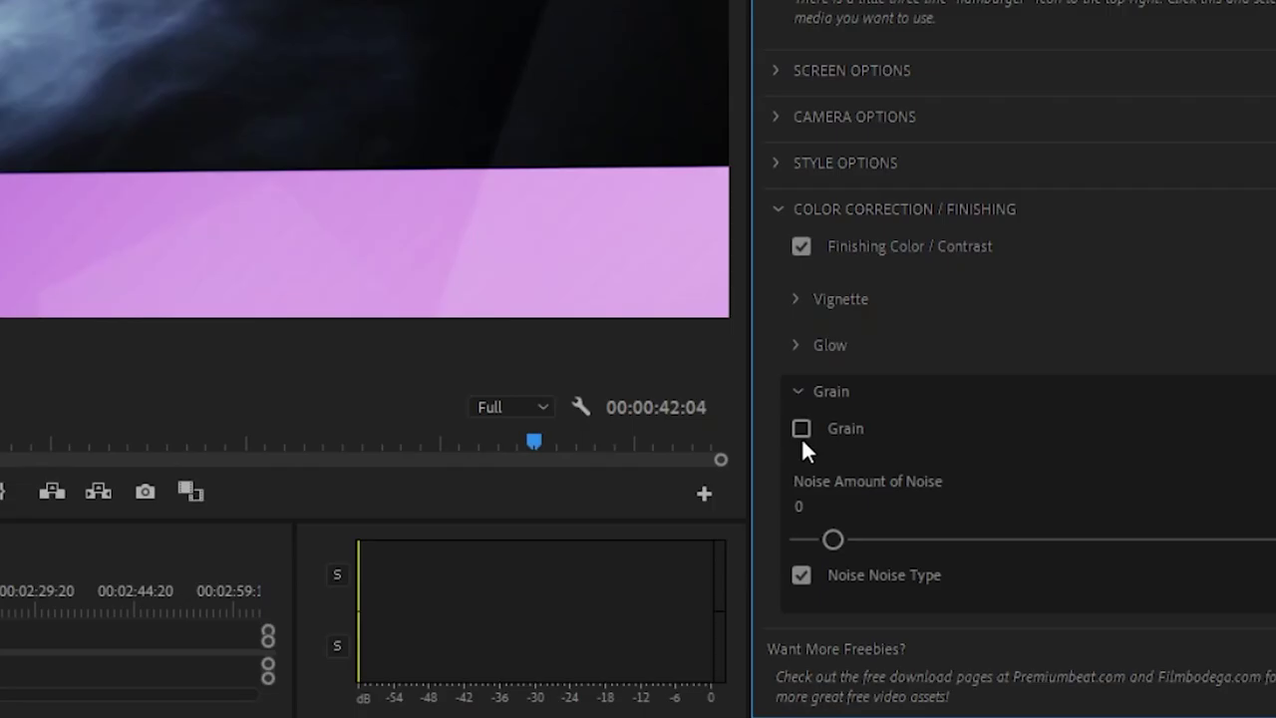